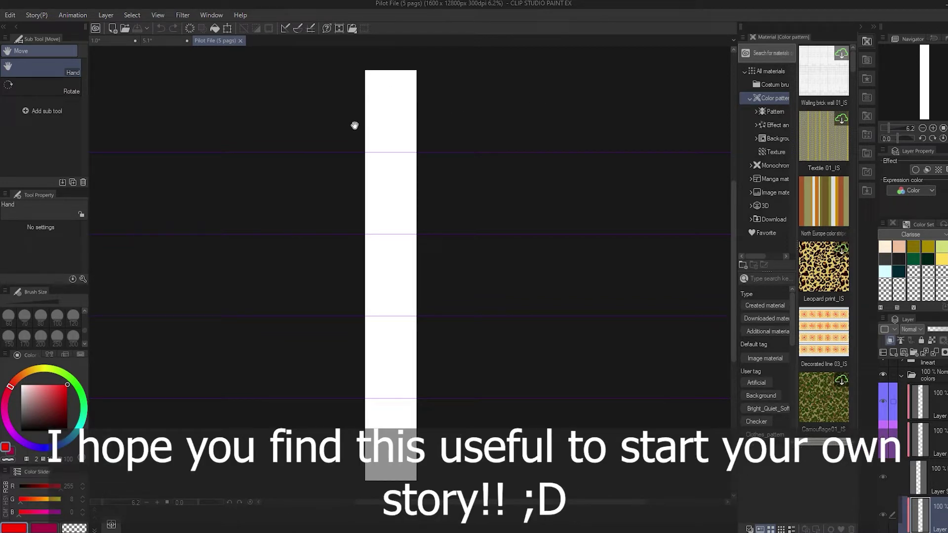
Step: Add a new layer inside the text folder of the blank five-page Pilot File
click(942, 403)
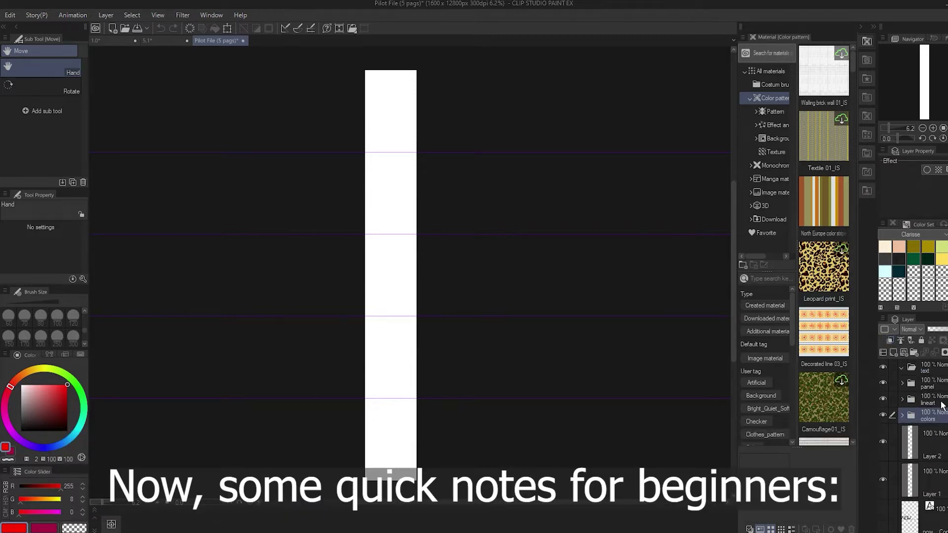
click(905, 367)
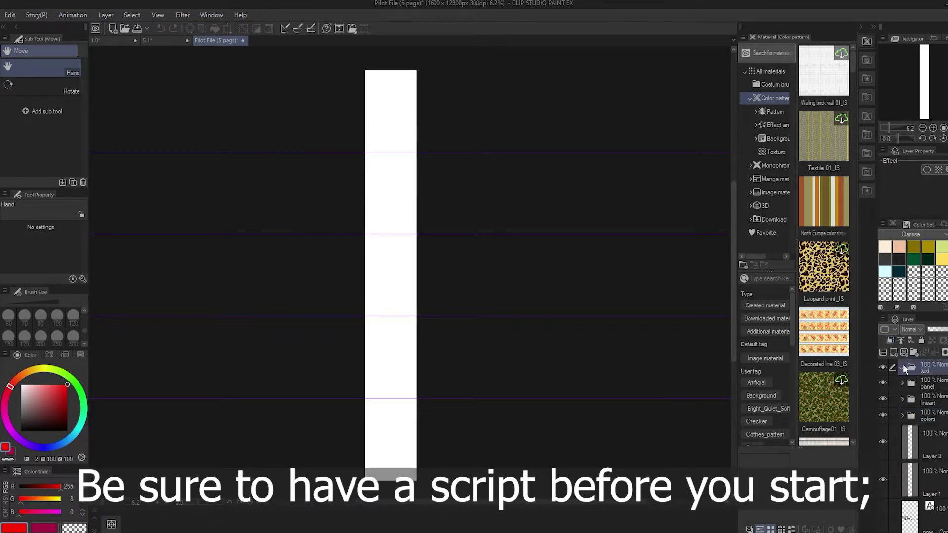
click(902, 367)
click(918, 393)
scroll(384, 70, up, 3)
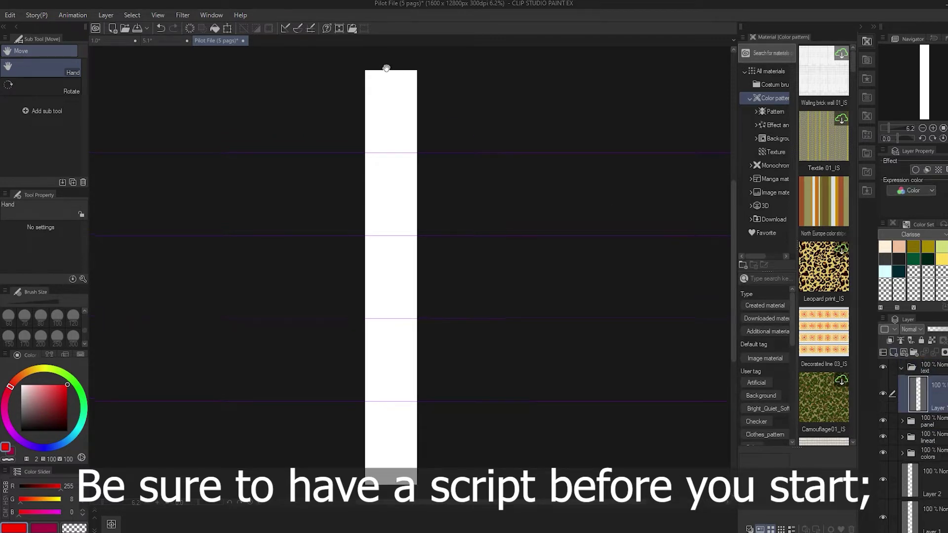
scroll(393, 71, up, 3)
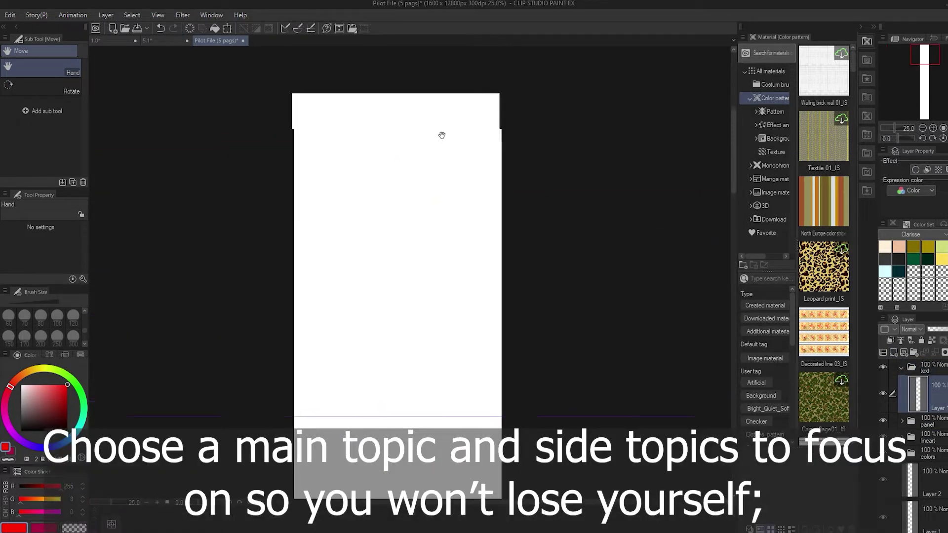
scroll(399, 178, up, 1)
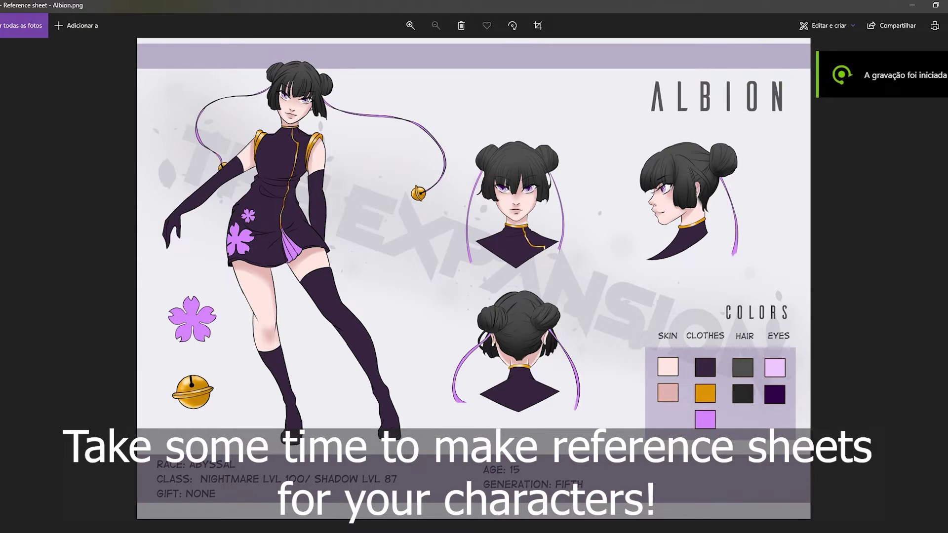
Step: Examine the series' character and magical circle reference sheets in the photo viewer, including their colour schemes and extra details
key(Right)
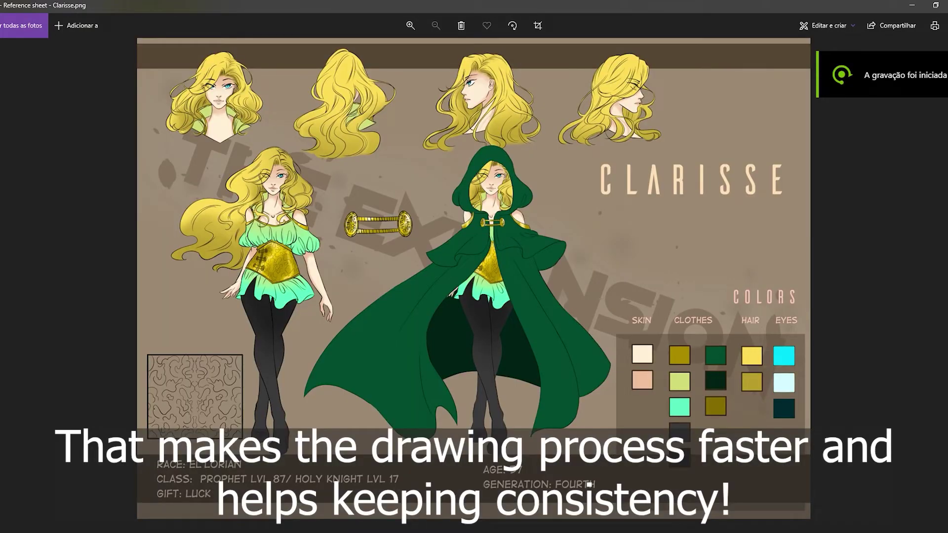
key(Right)
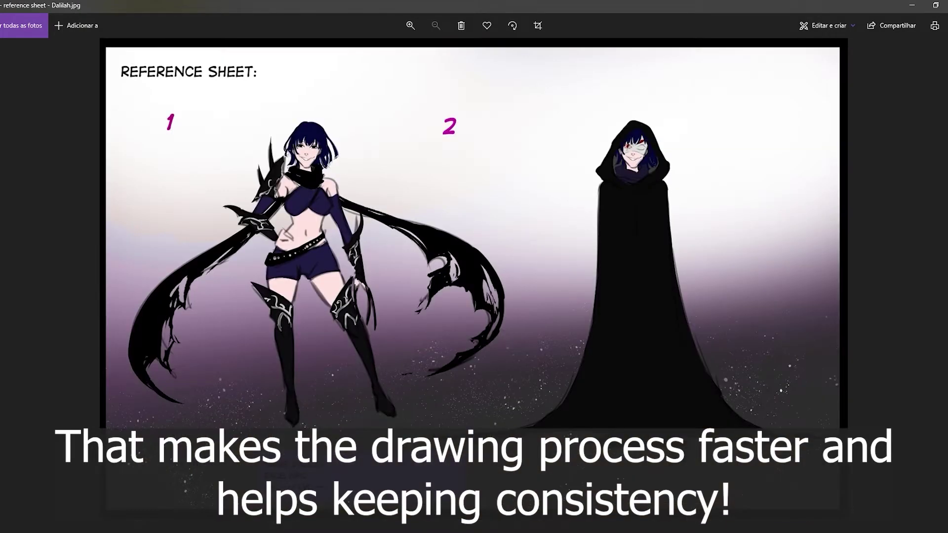
key(Right)
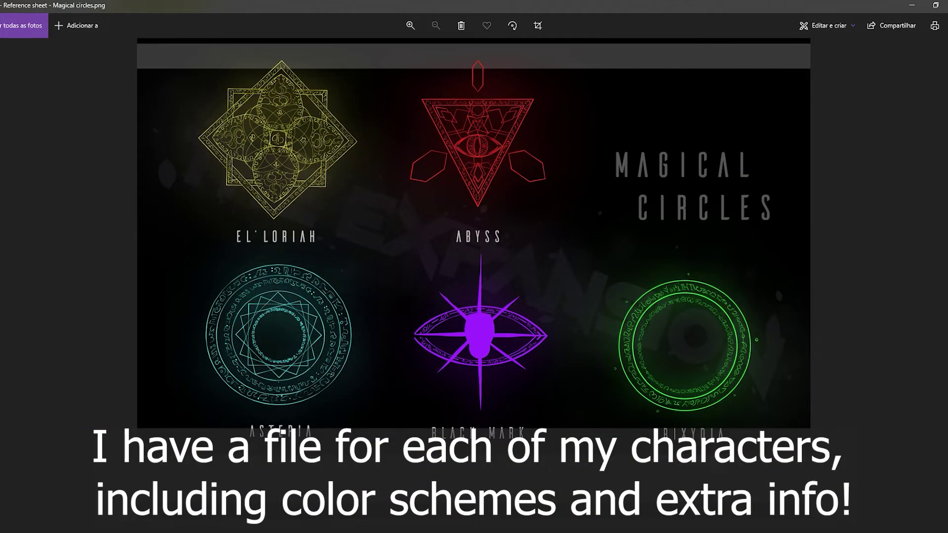
key(Right)
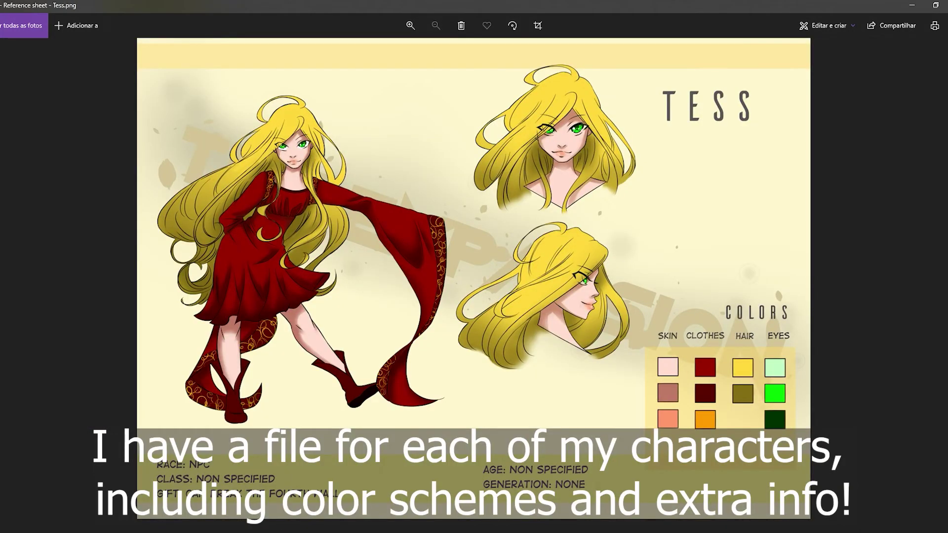
key(Right)
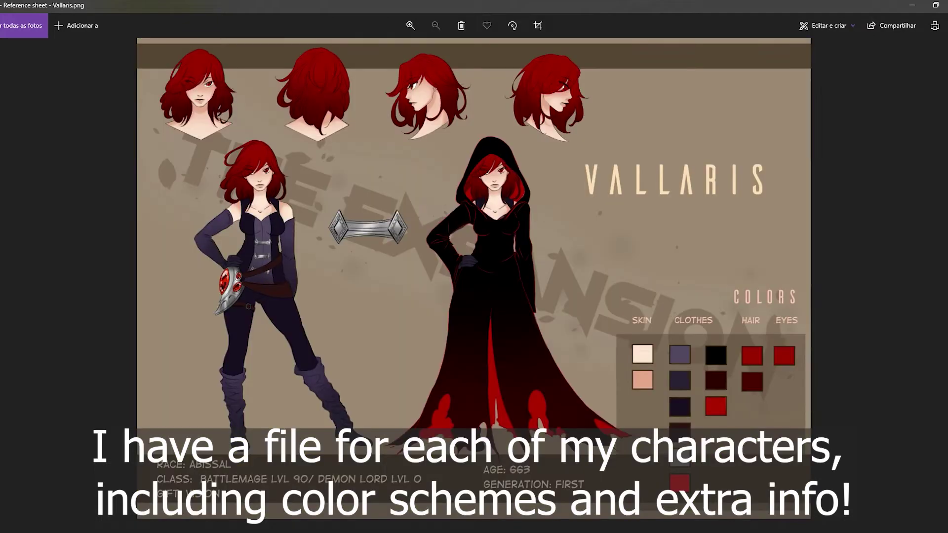
key(Right)
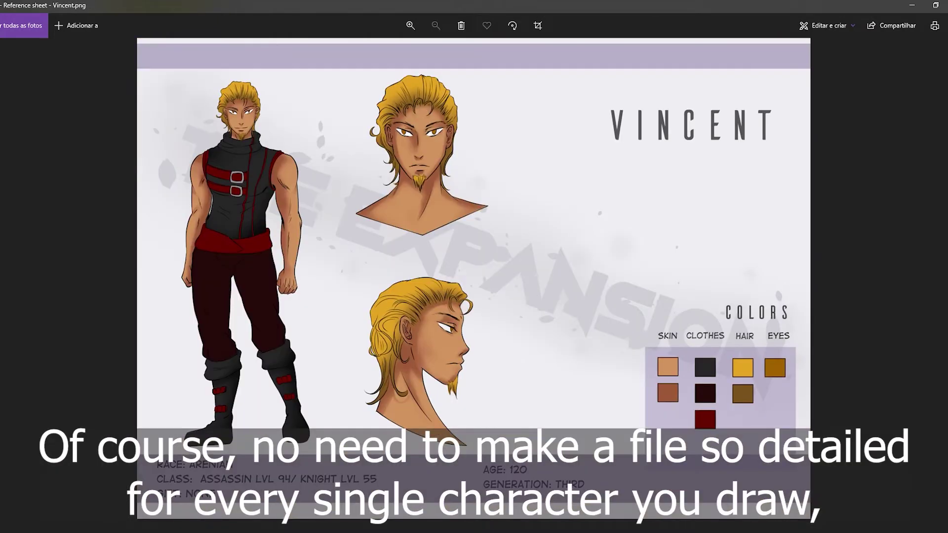
key(Right)
key(Right)
key(Right)
key(Right)
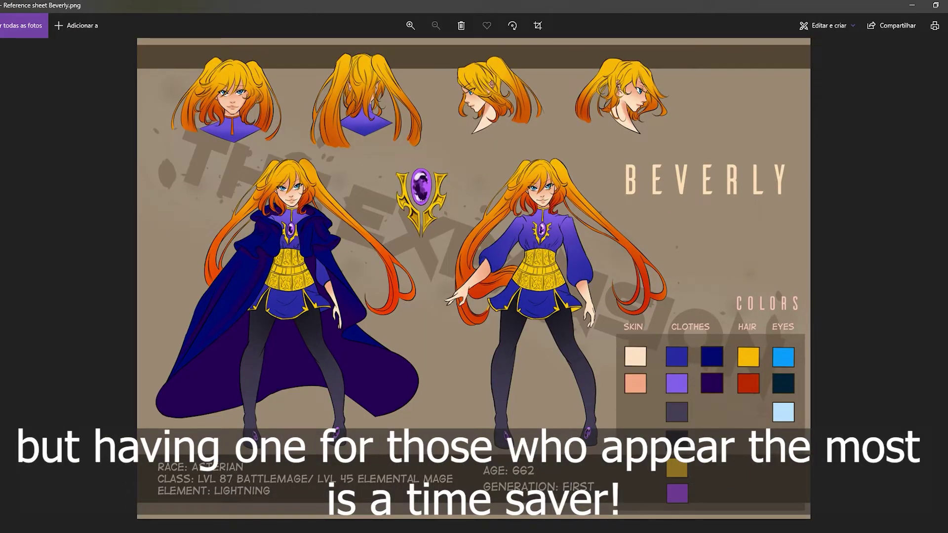
key(Right)
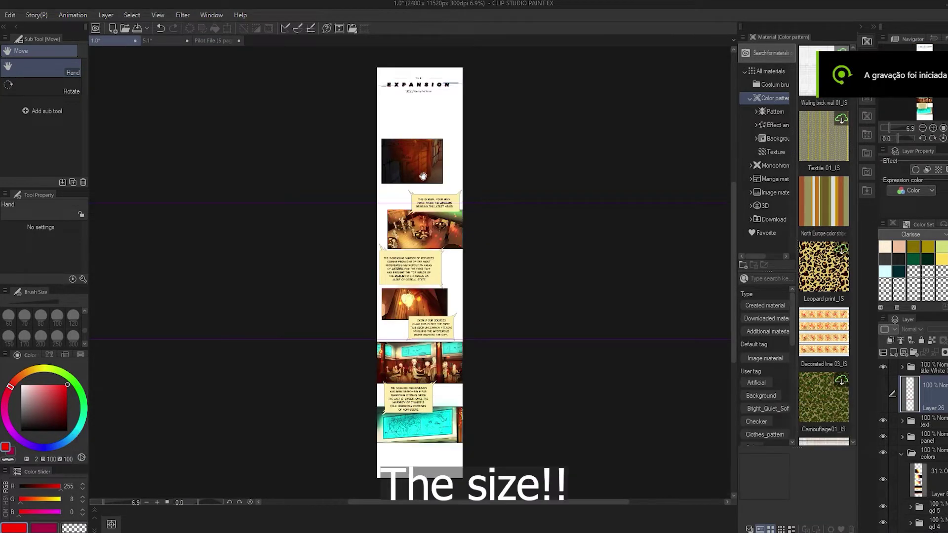
Step: In the 1.0 comic file, add a red text label reading "2400 x 11520, 300 dpi" in the white space below the title
scroll(471, 229, down, 2)
drag(433, 217, 468, 206)
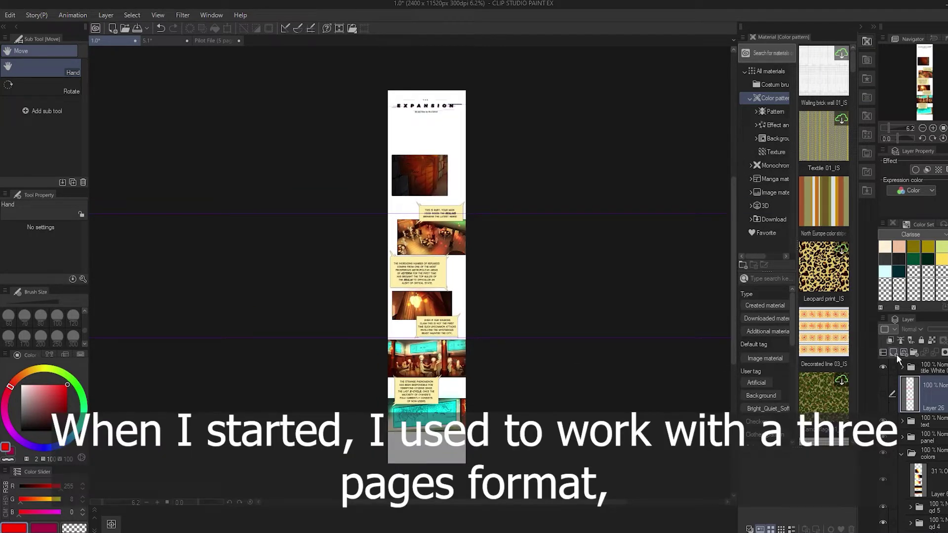
key(t)
scroll(412, 126, up, 3)
scroll(413, 126, up, 3)
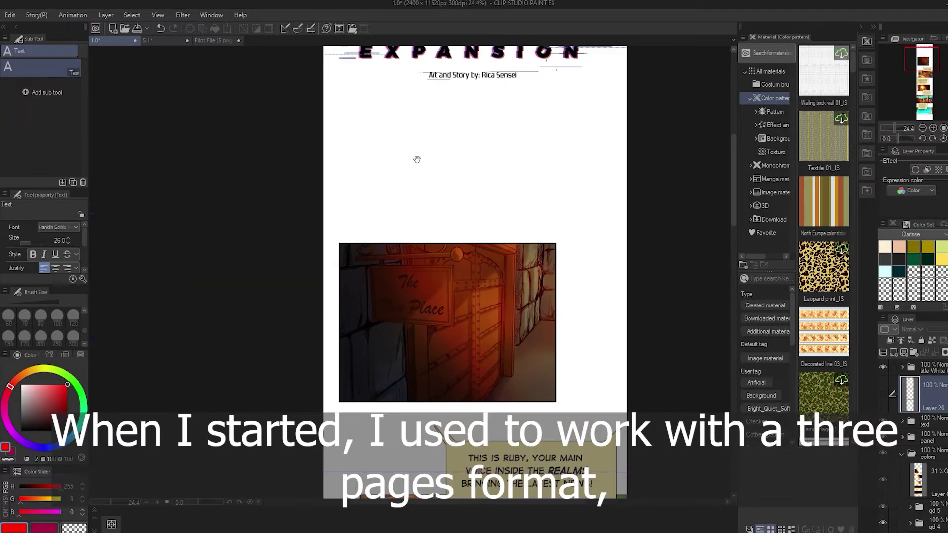
click(408, 163)
text(2400)
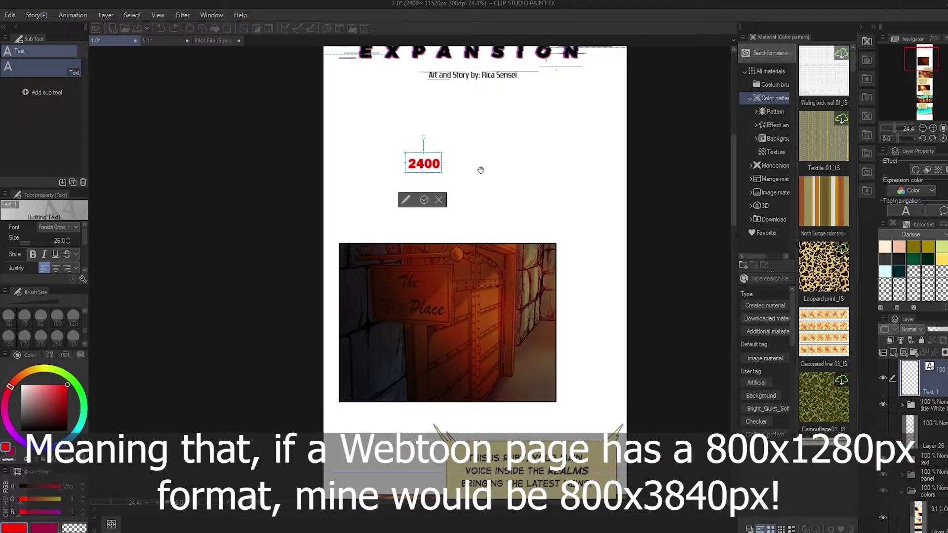
text( x 11520)
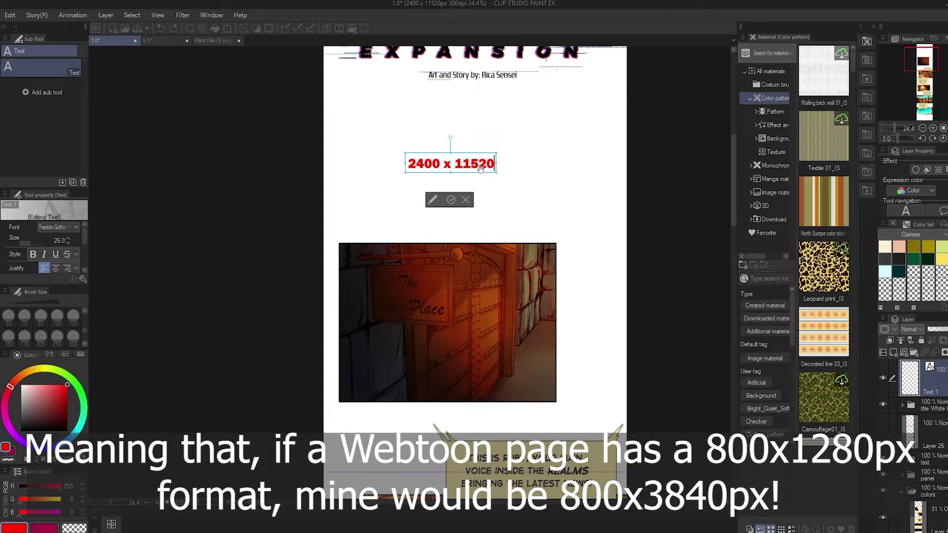
text(,)
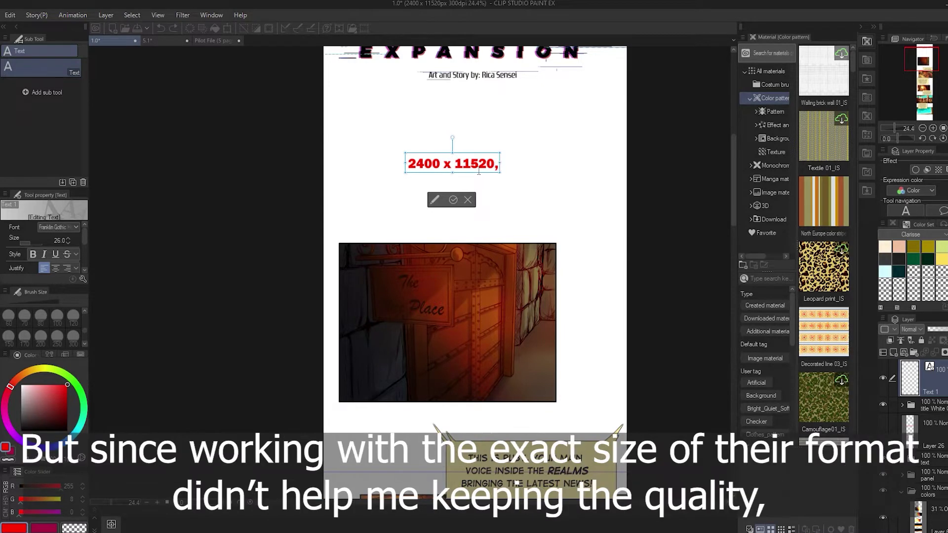
text( 300)
scroll(478, 172, down, 5)
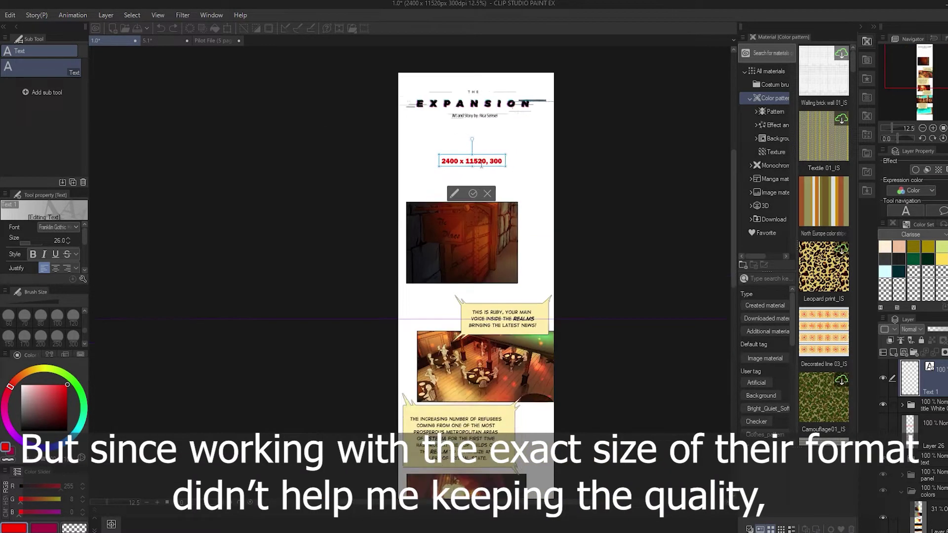
text(dpi)
Step: Insert "px" after 11520 in the size label and commit the text
scroll(490, 184, up, 4)
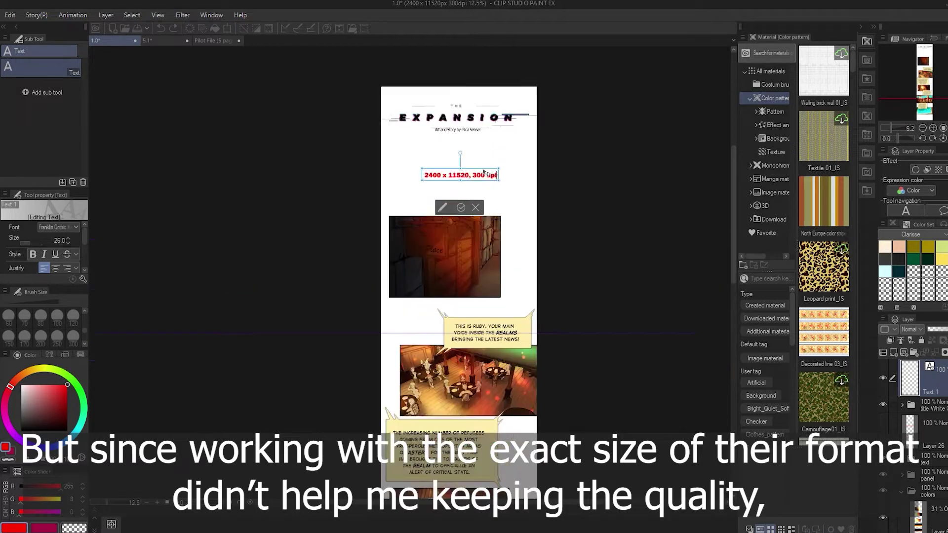
scroll(458, 158, up, 1)
click(474, 182)
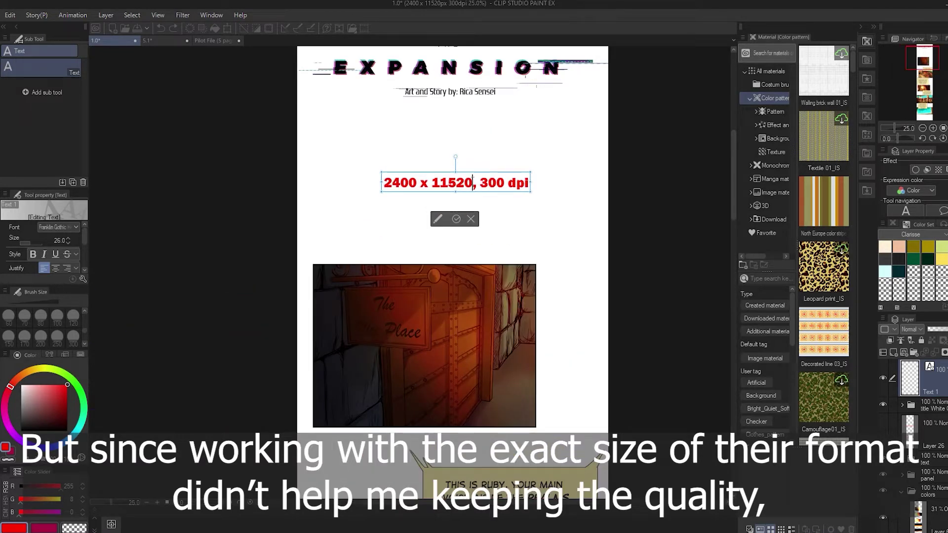
text(p)
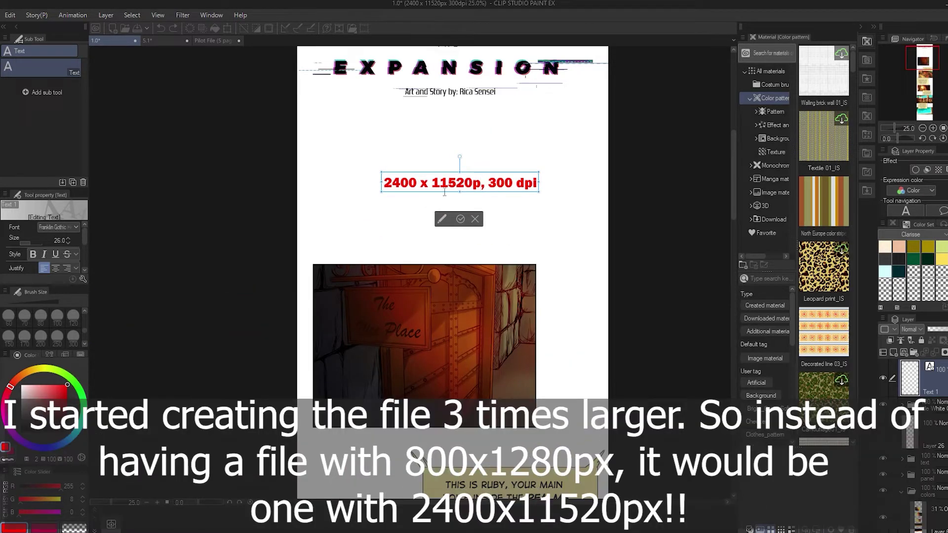
text(x)
click(460, 219)
scroll(469, 234, down, 1)
key(space)
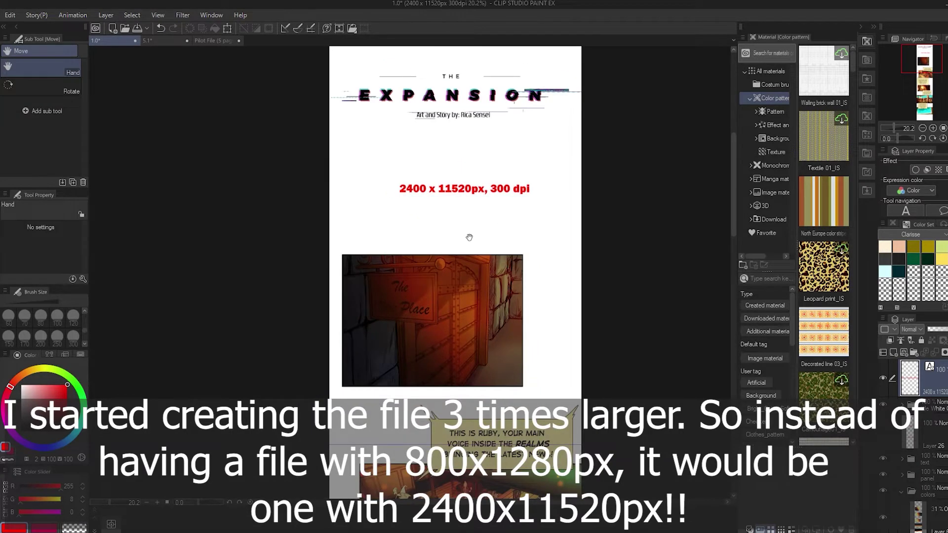
Step: Add a second line of text reading "3x = 800x 1280!" beneath the size label and commit it
scroll(460, 199, up, 1)
key(t)
click(384, 213)
text(3x = 800x 1280)
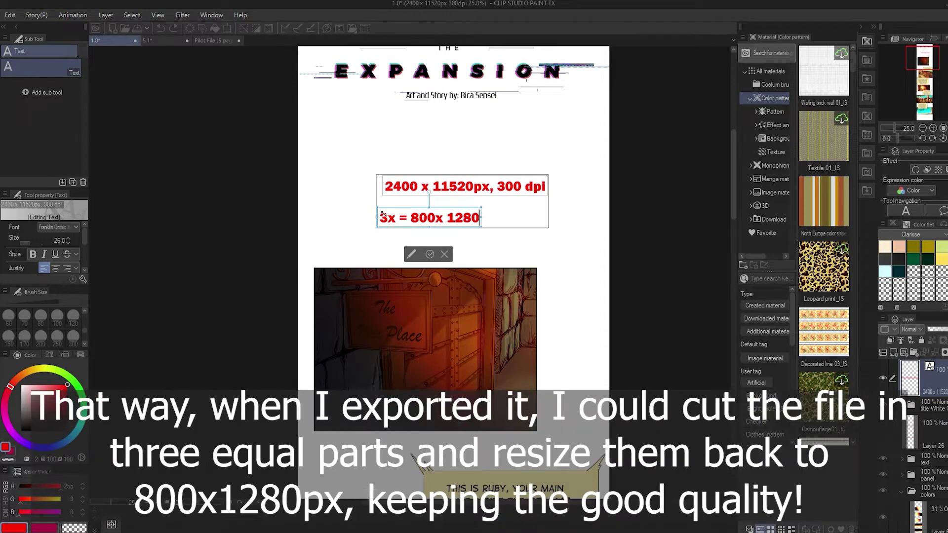
text(!)
click(429, 254)
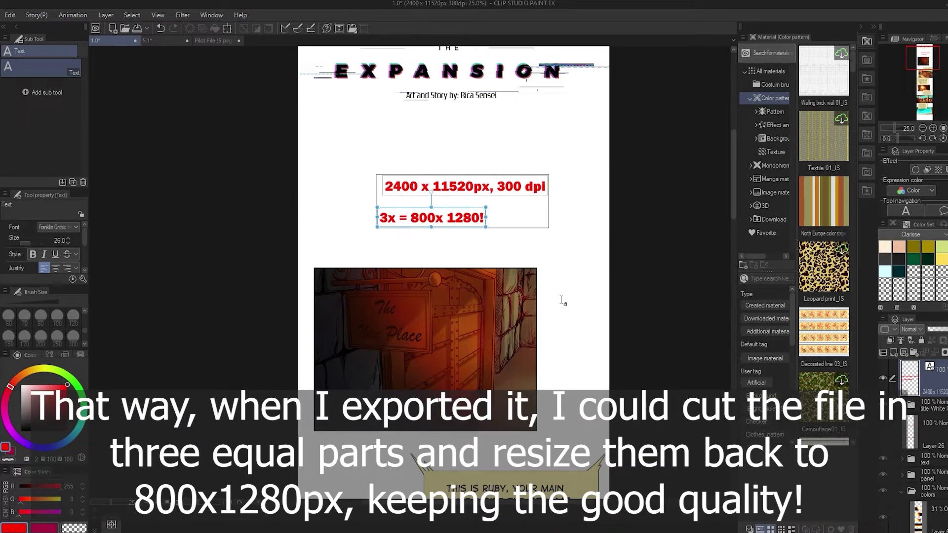
Step: Look over the full three-page strip with its red division lines and bring up the 5.1 comic file
key(h)
scroll(563, 301, down, 5)
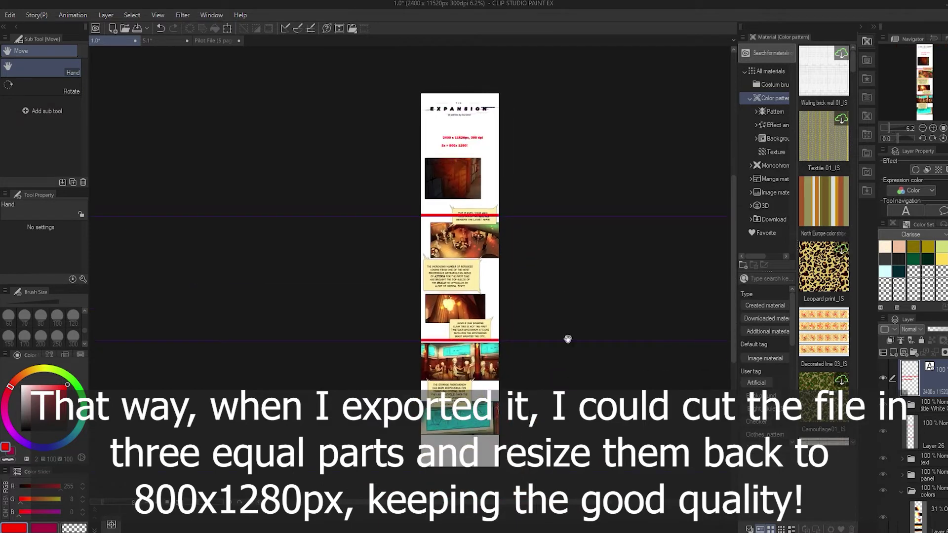
scroll(486, 147, up, 3)
scroll(486, 148, down, 6)
scroll(486, 147, up, 3)
scroll(486, 147, down, 3)
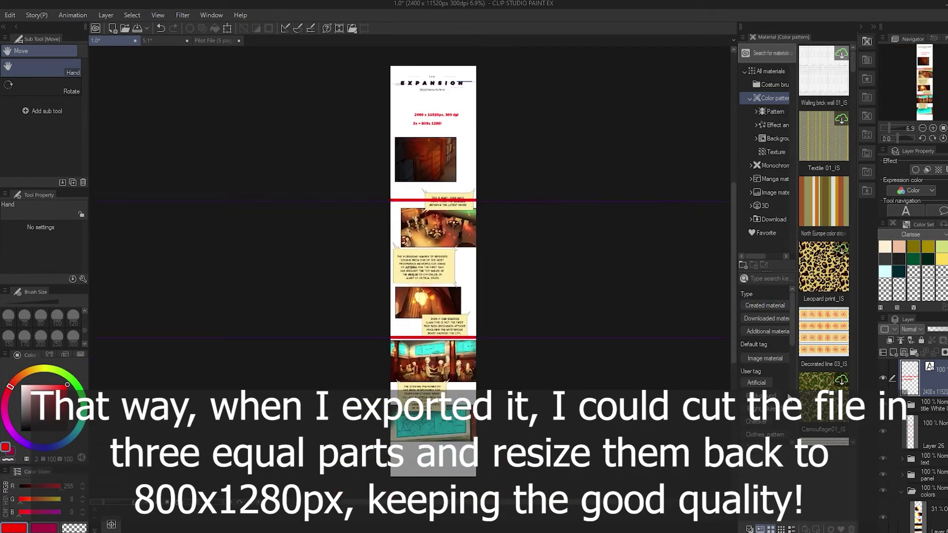
click(158, 42)
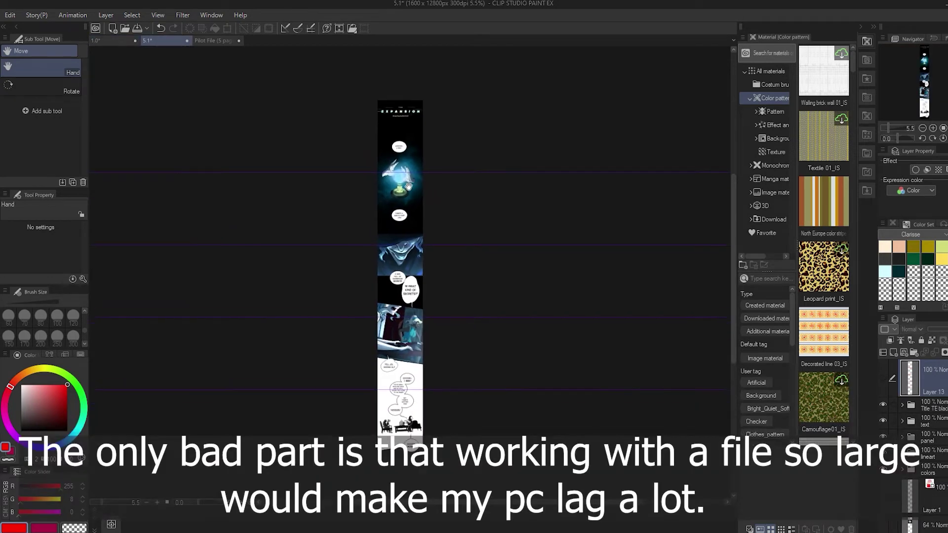
scroll(408, 185, up, 6)
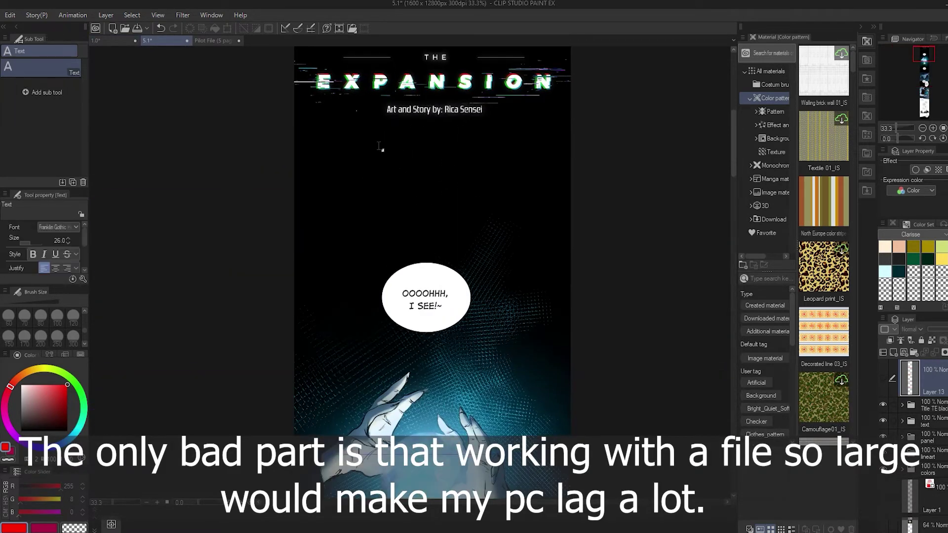
click(381, 146)
text(1600 x)
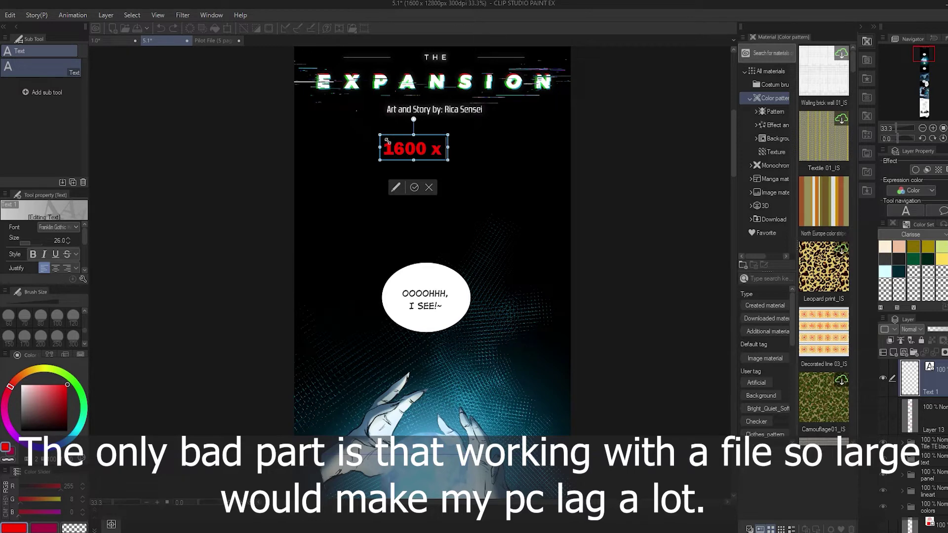
text( 128000)
key(BackSpace)
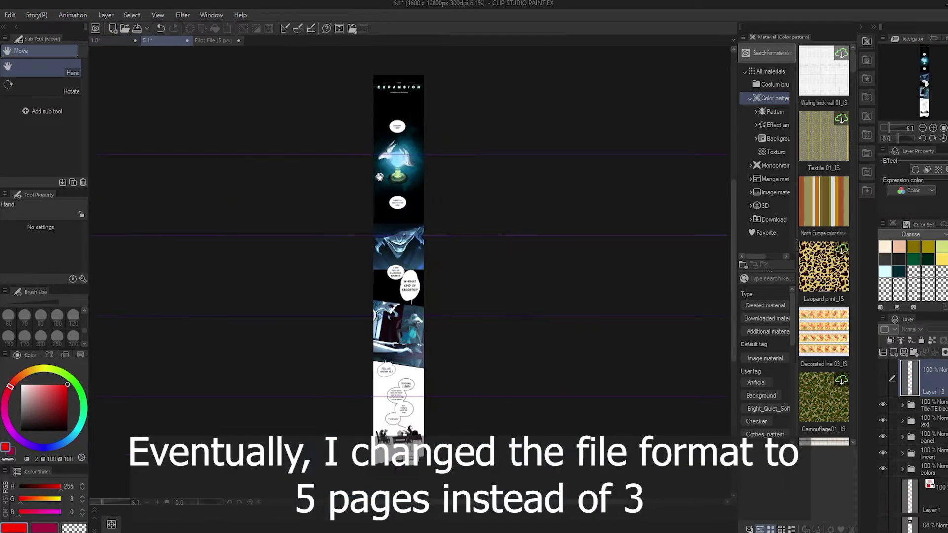
Step: In the 5.1 comic file, add a red text label reading "1600 x 12800px, 300 dpi" below the title credits
scroll(423, 117, up, 3)
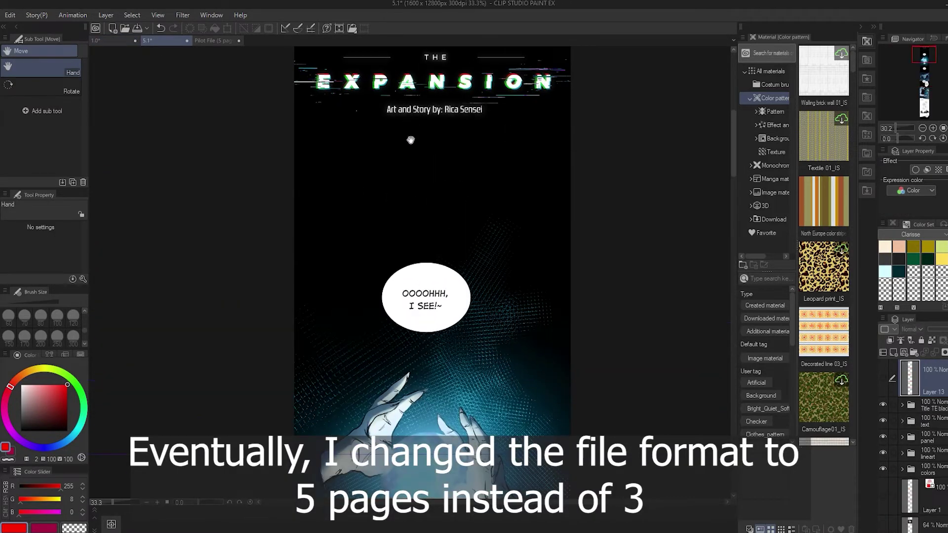
click(381, 145)
text(1600 x)
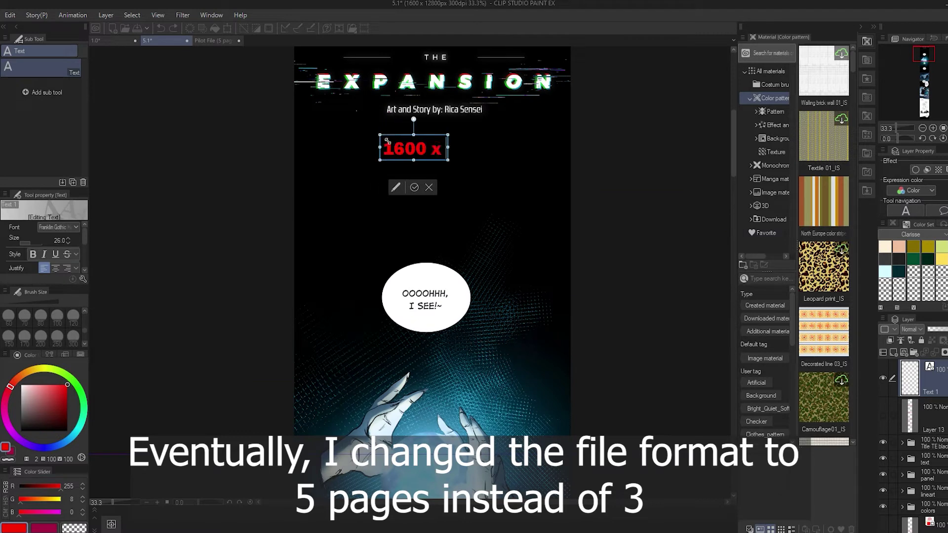
text( 128000)
key(BackSpace)
text(px, 300d)
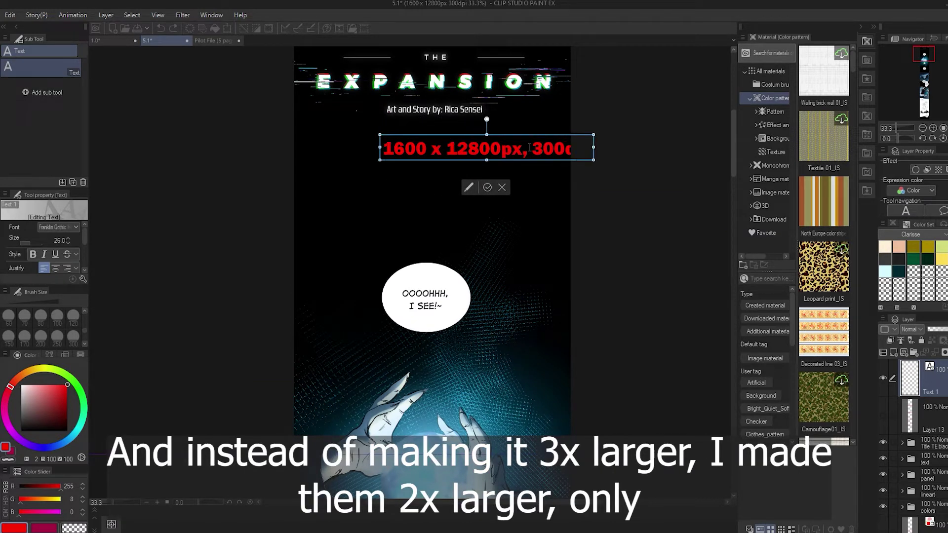
text(pi)
key(Left)
key(Left)
key(Left)
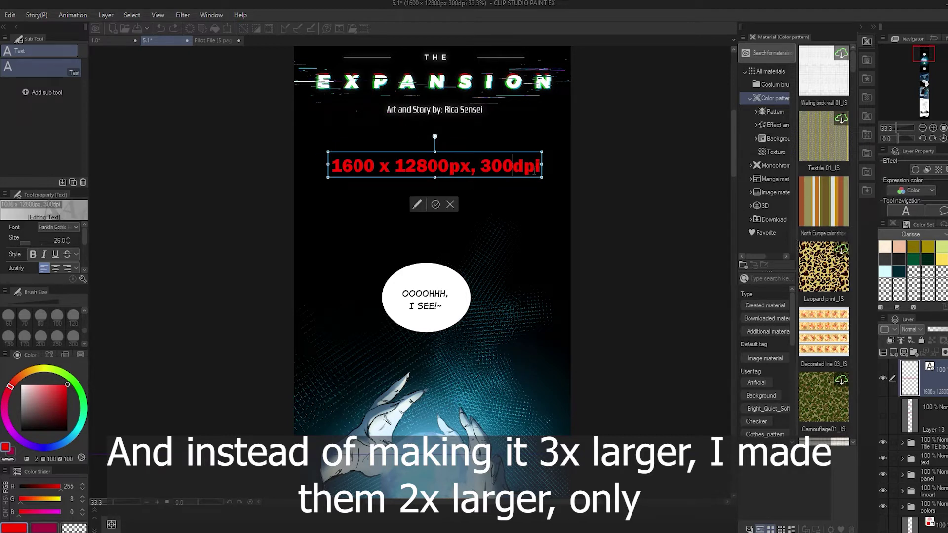
key(End)
Step: Add a second line reading "2x = 800 x 1280px" to the size label and commit the text
key(Return)
text(2x = )
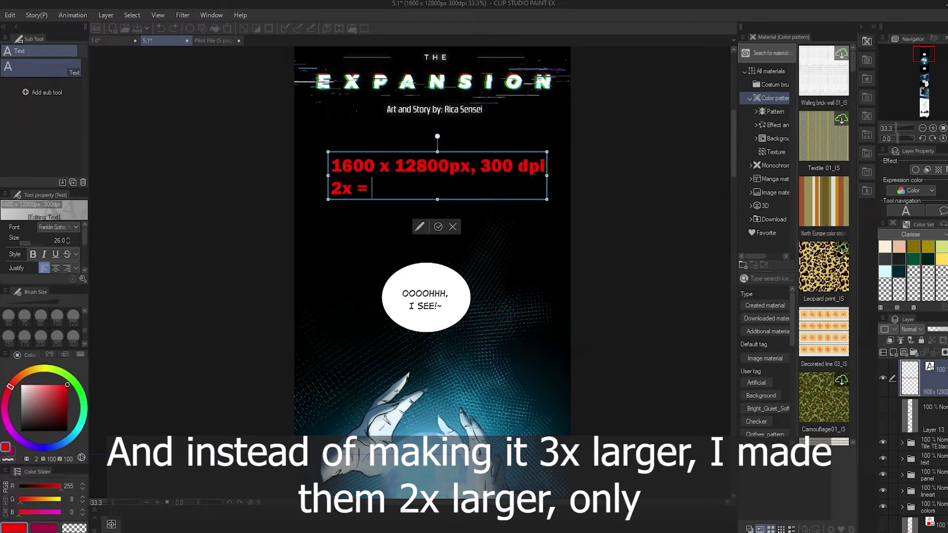
text(800 x 12)
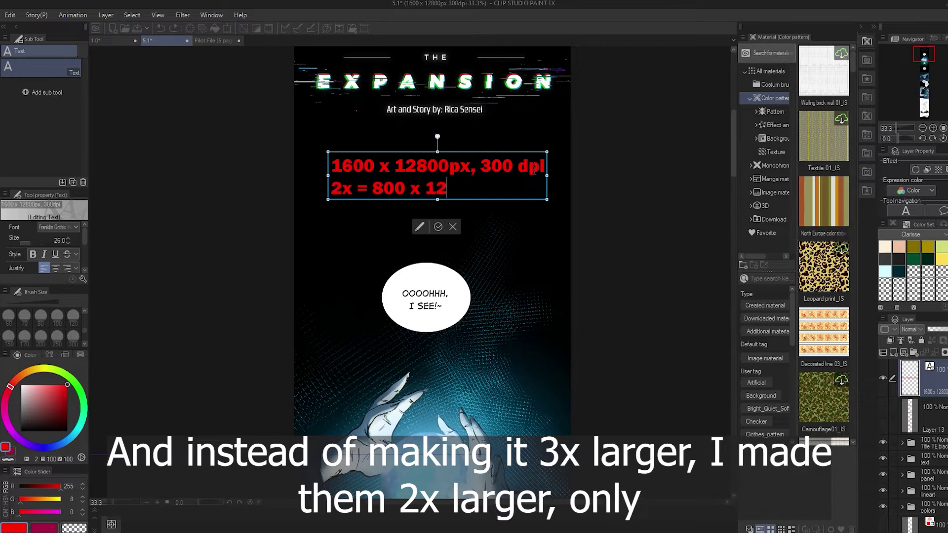
text(80px)
click(438, 227)
key(h)
Step: Look over the full five-page strip with its red division lines
scroll(517, 205, down, 4)
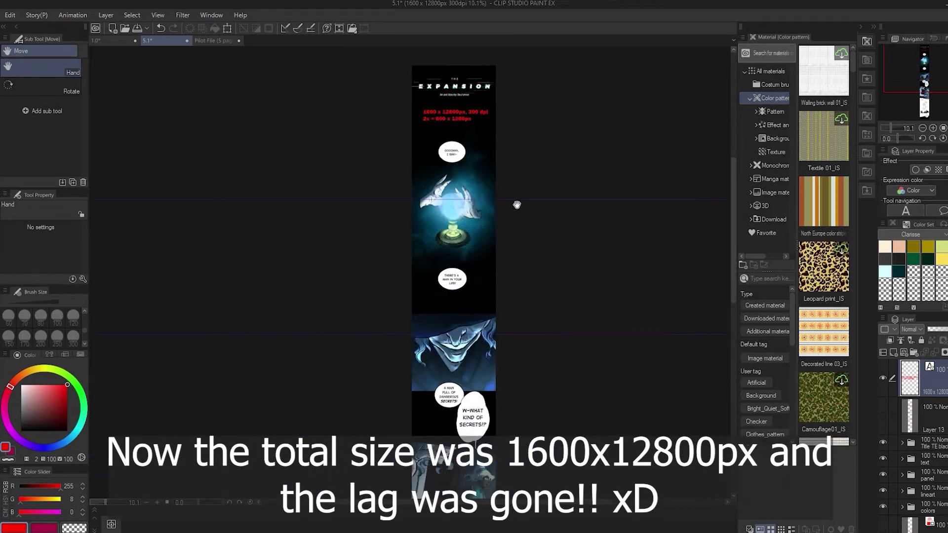
scroll(517, 205, down, 3)
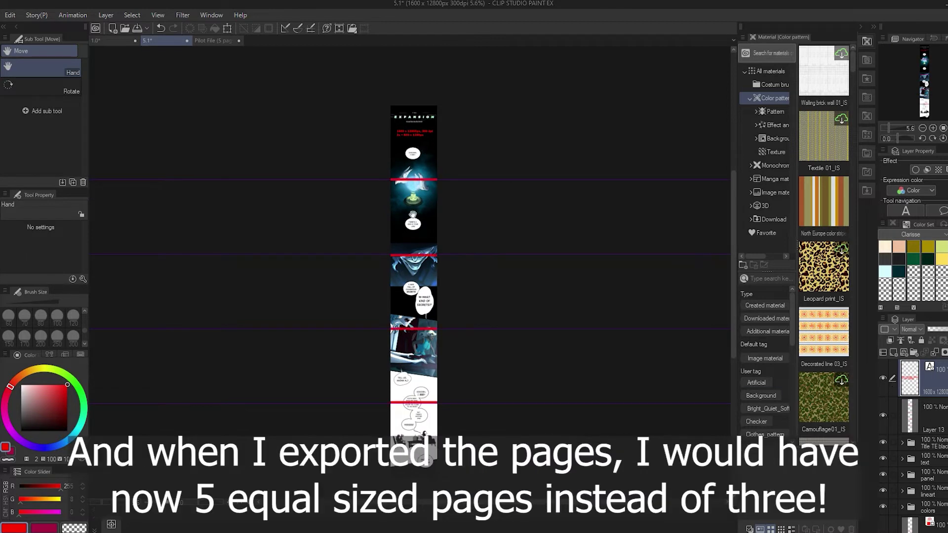
drag(514, 163, 520, 160)
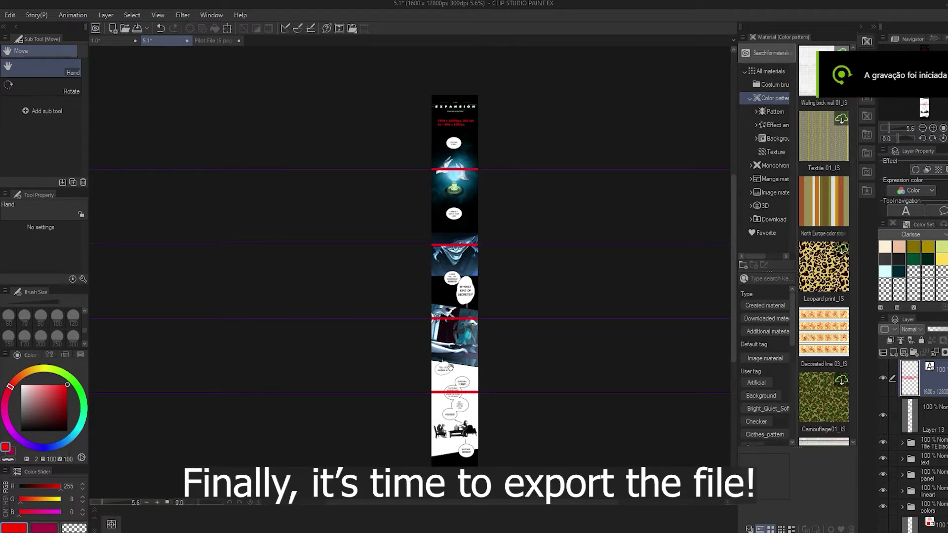
drag(544, 240, 489, 229)
scroll(491, 228, up, 1)
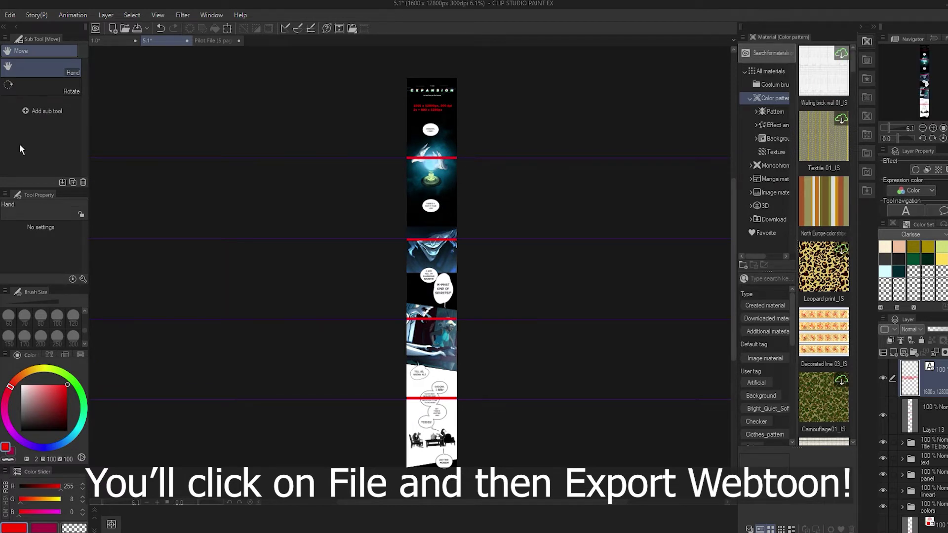
Step: Start a webtoon export and choose a subfolder of Ep 5 (re-written) in the Nova episodes folder as the destination
key(alt+f)
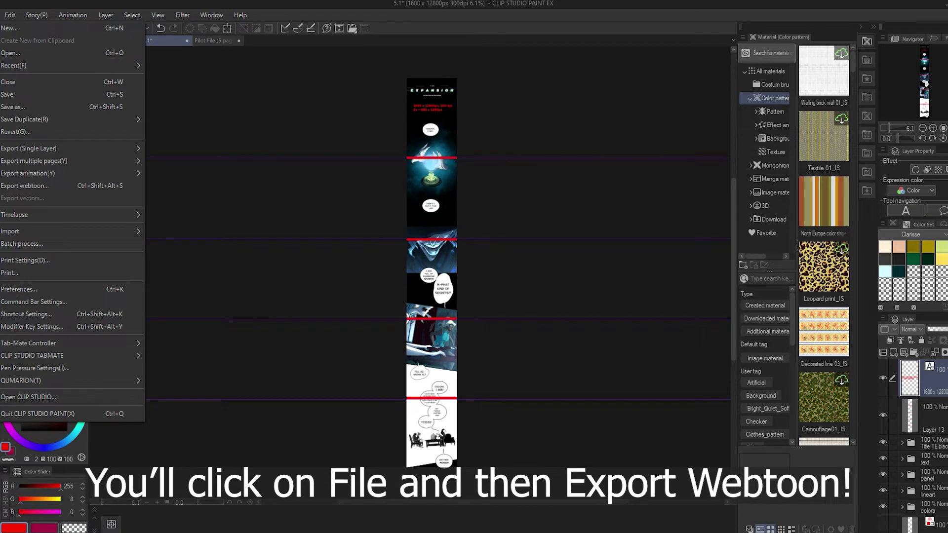
click(104, 188)
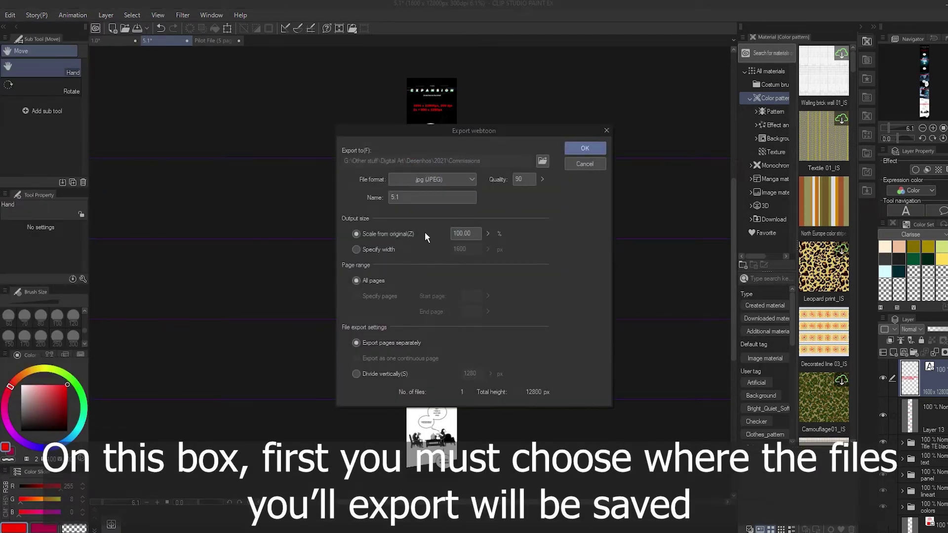
click(542, 161)
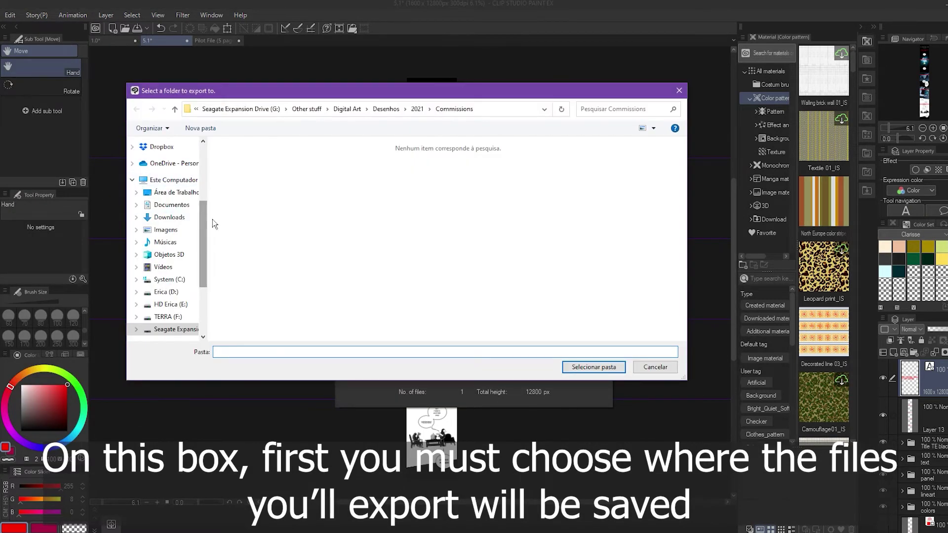
double_click(244, 158)
double_click(303, 166)
double_click(302, 237)
click(286, 178)
double_click(287, 179)
double_click(273, 168)
double_click(247, 155)
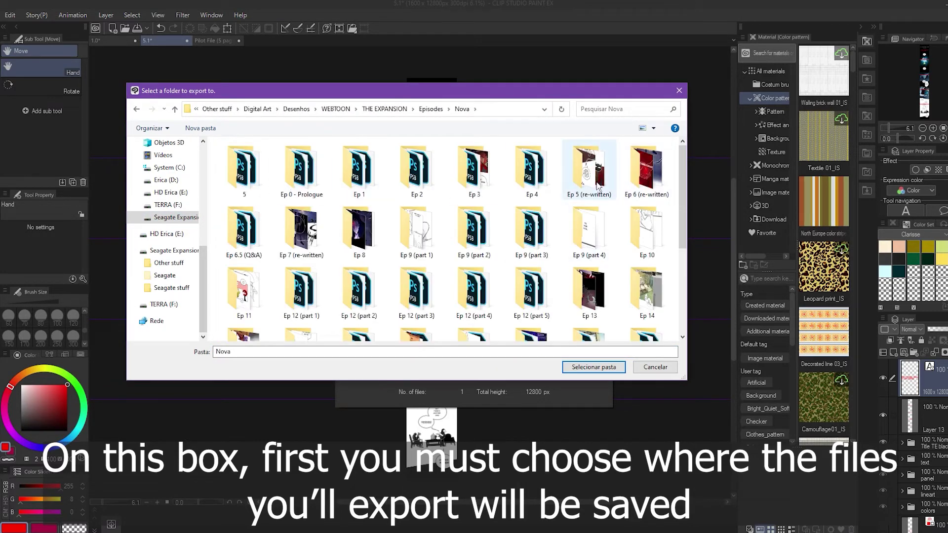
double_click(591, 168)
double_click(244, 167)
click(594, 367)
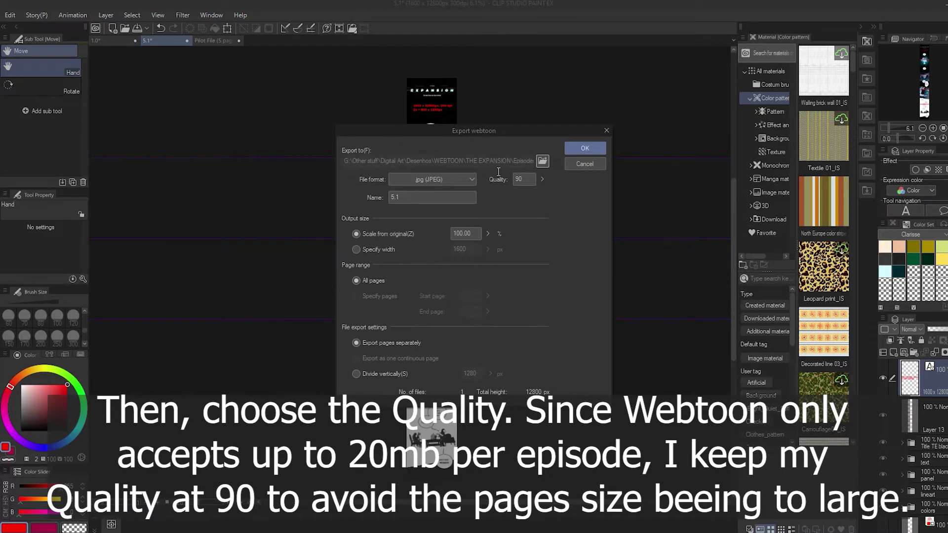
Step: Review the export quality of 90 and JPEG format, try dividing vertically at 1280 px, and cancel the export
double_click(528, 180)
click(460, 182)
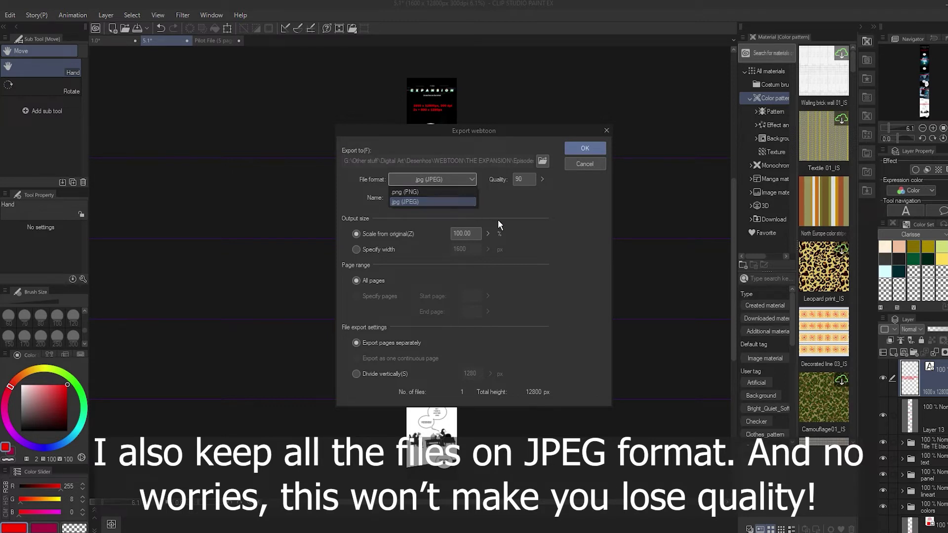
click(533, 211)
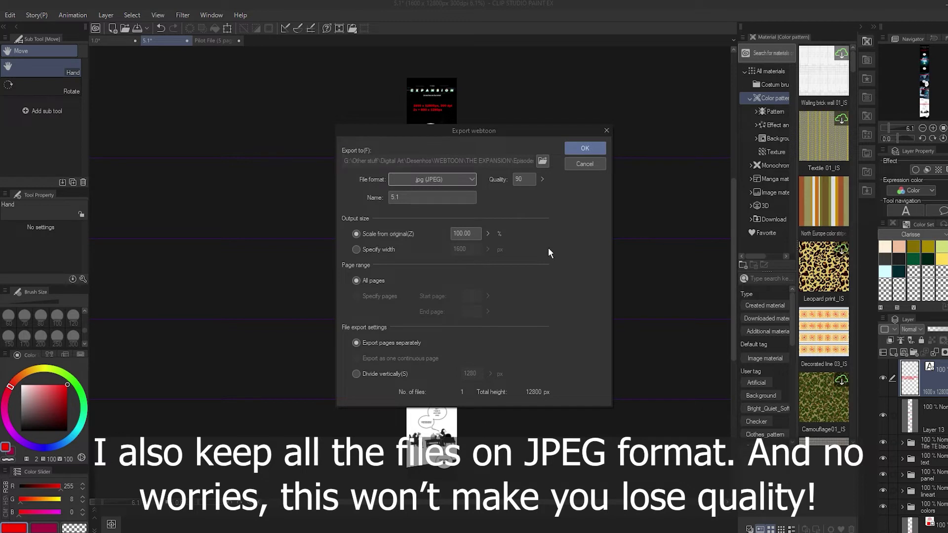
click(356, 374)
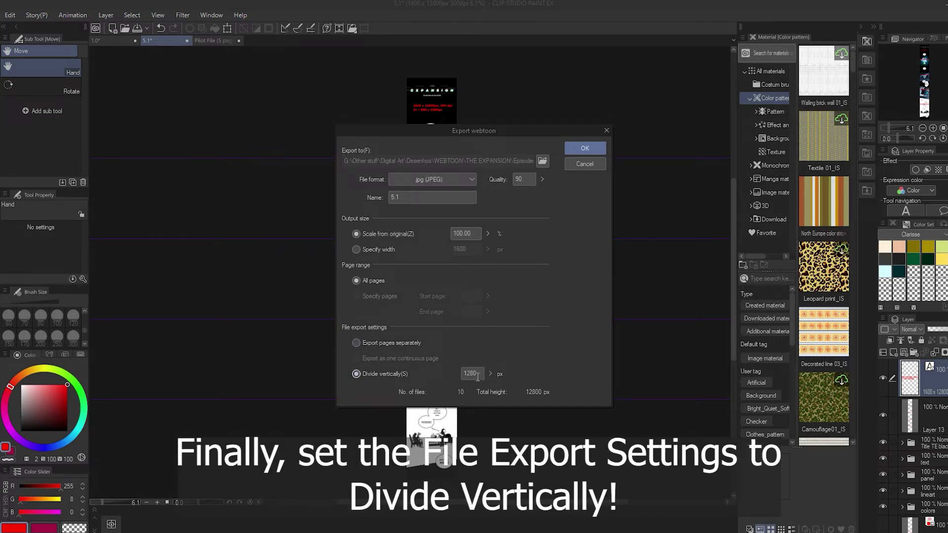
drag(480, 376, 462, 376)
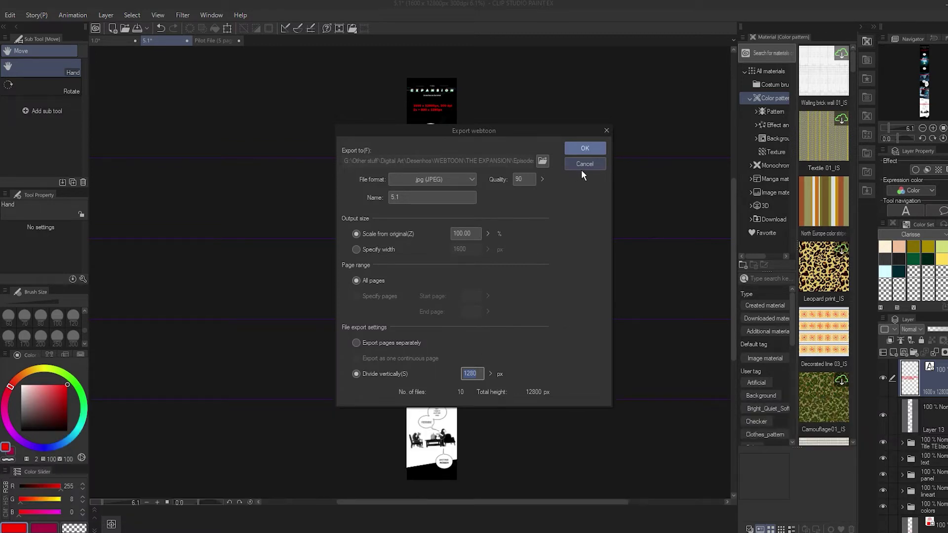
click(582, 169)
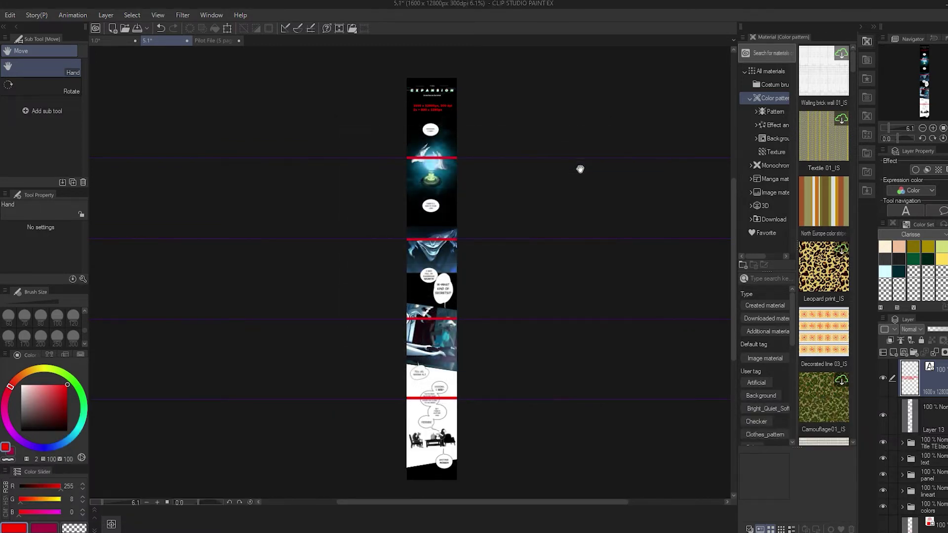
Step: Change the image resolution of the 5.1 file by setting its scale to 0.5
key(ctrl+alt+i)
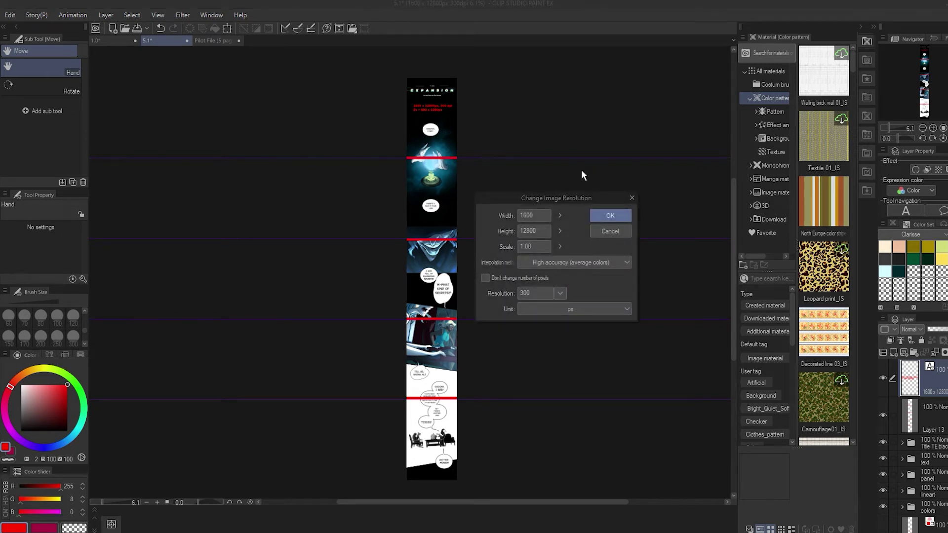
click(631, 199)
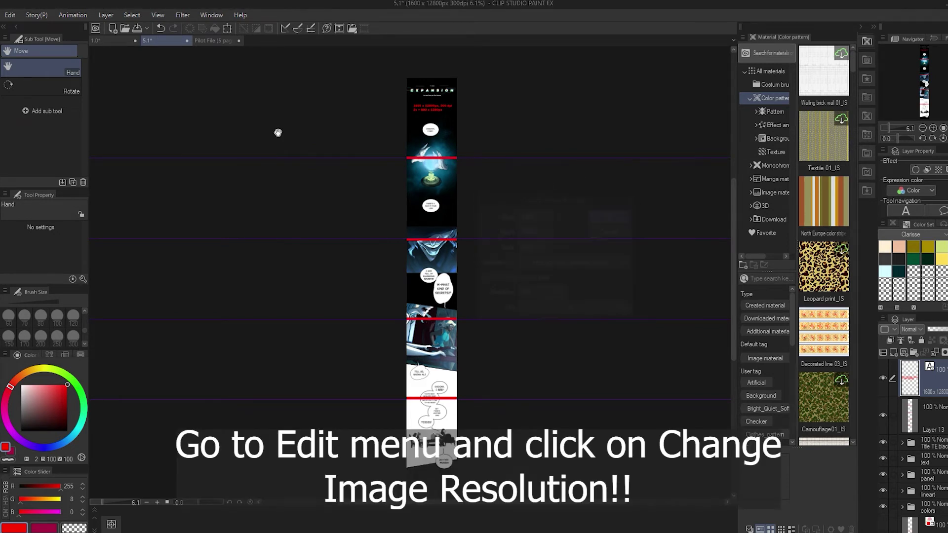
click(10, 15)
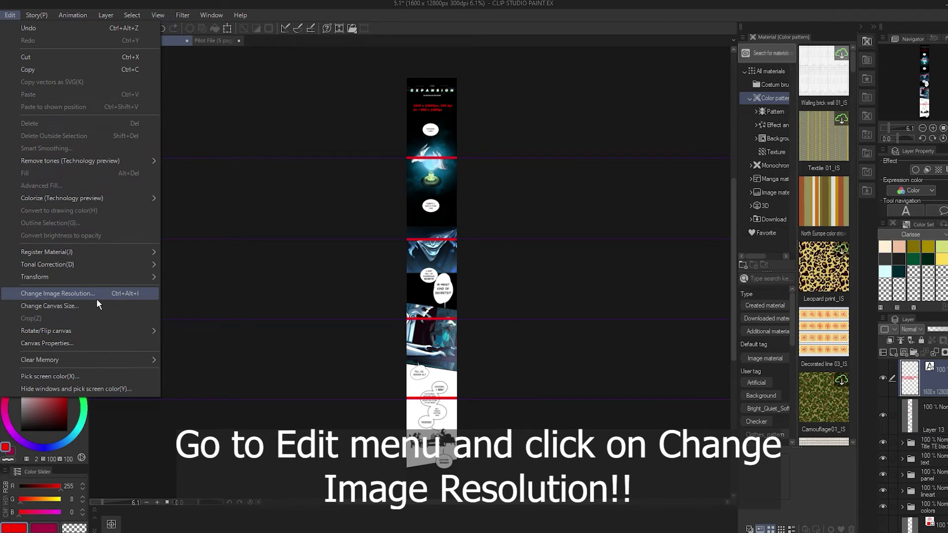
click(96, 296)
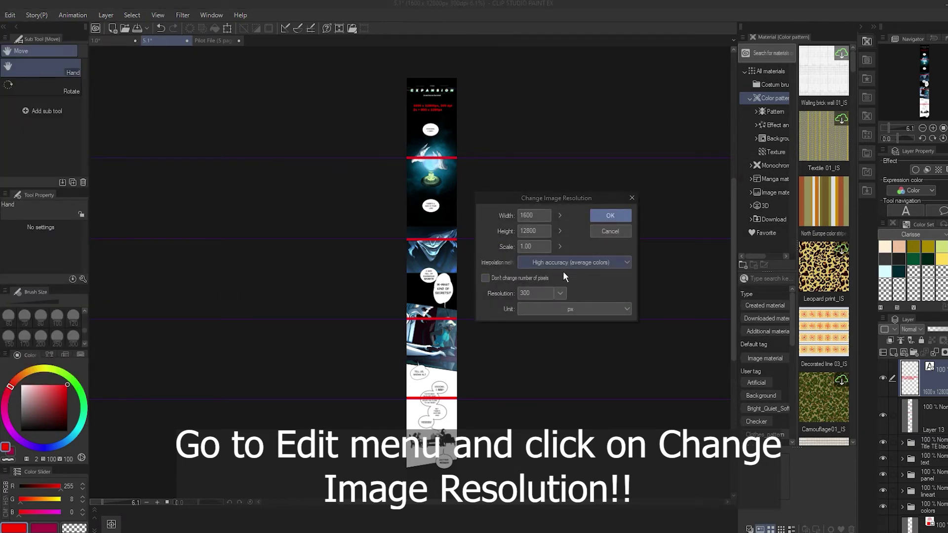
double_click(537, 249)
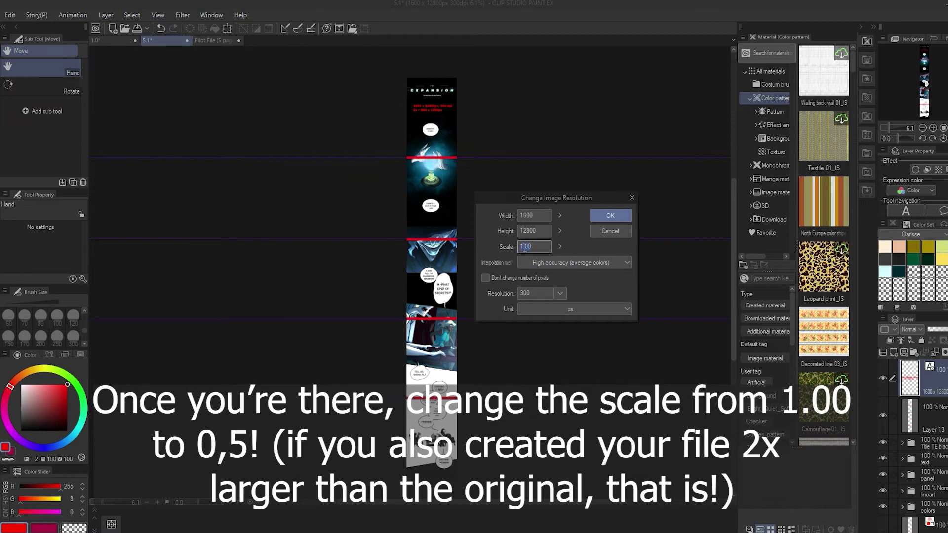
text(0.5)
click(610, 216)
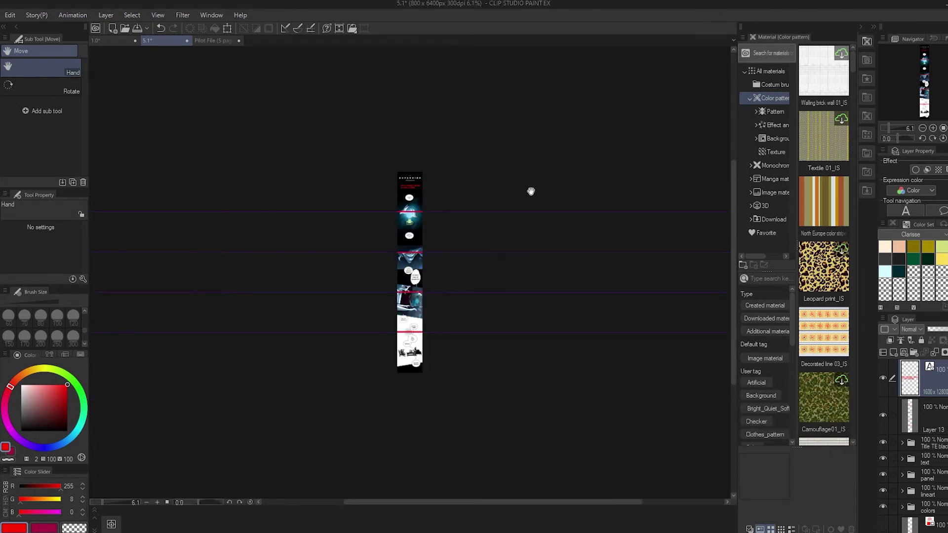
Step: Export the resized strip as a JPEG webtoon at quality 90, divided vertically every 1280 px
scroll(395, 249, up, 2)
scroll(403, 248, up, 2)
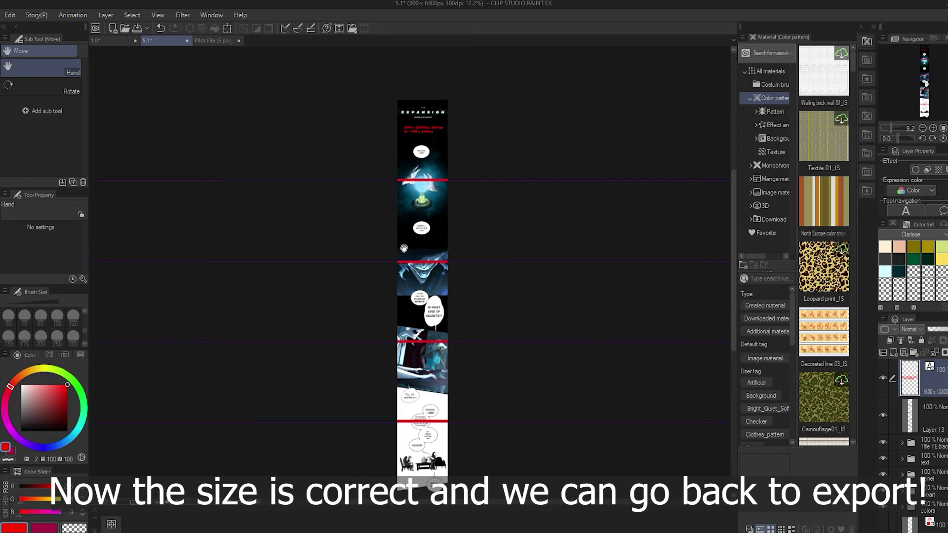
key(alt+f)
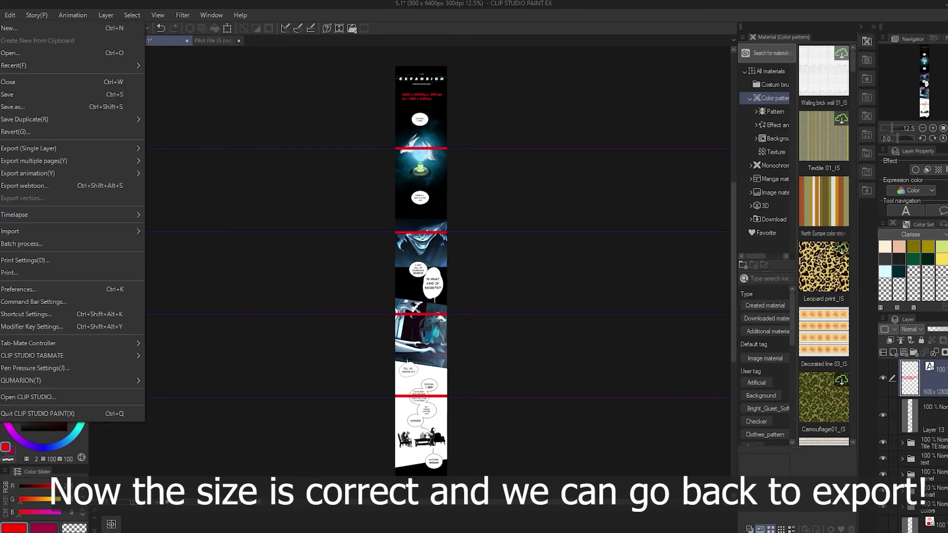
click(112, 187)
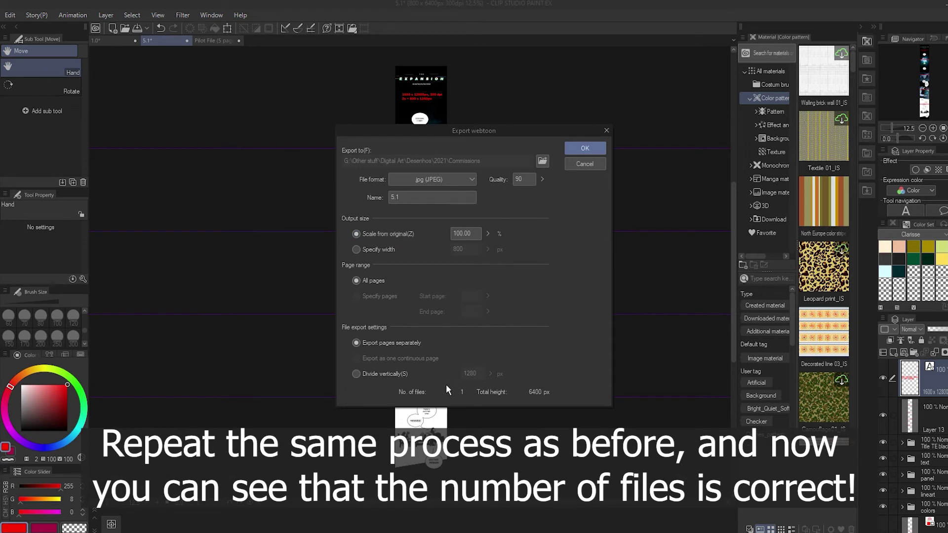
click(356, 374)
click(588, 149)
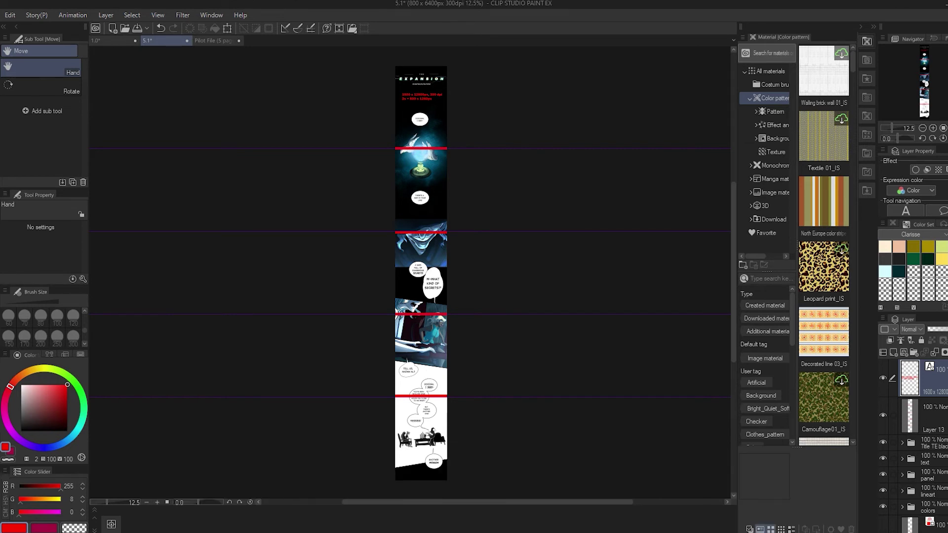
Step: Switch to the file explorer and open the export subfolder inside Ep 5 (re-written) to check the exported pages
mouse_move(295, 532)
click(295, 504)
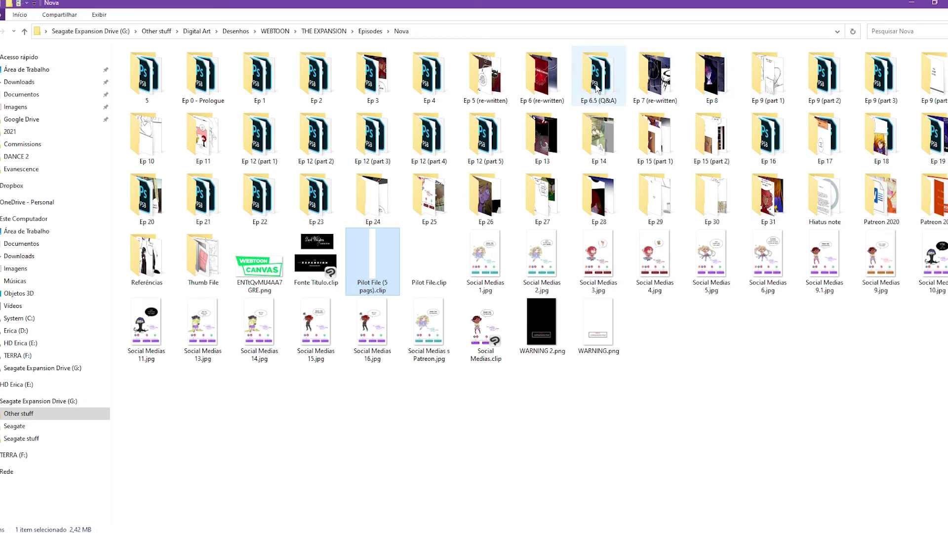
double_click(486, 74)
double_click(148, 79)
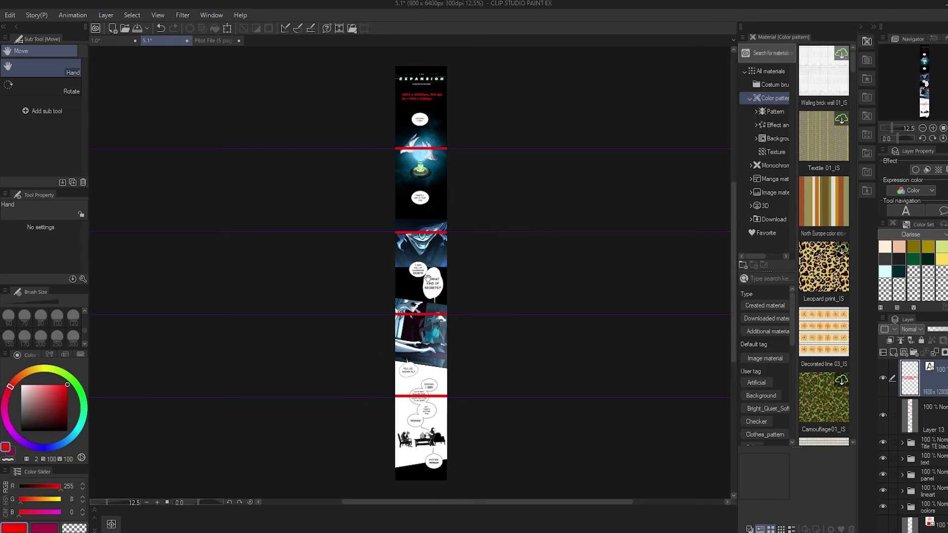
Step: Switch to the browser and look over The Expansion's WEBTOON series page, from its episode list up to the header
scroll(414, 273, down, 1)
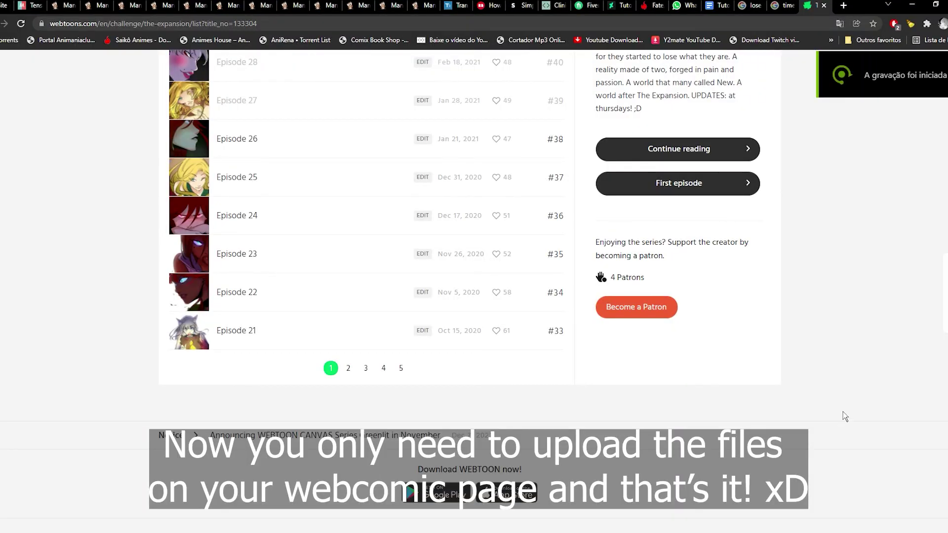
scroll(846, 416, up, 1)
scroll(845, 416, up, 1)
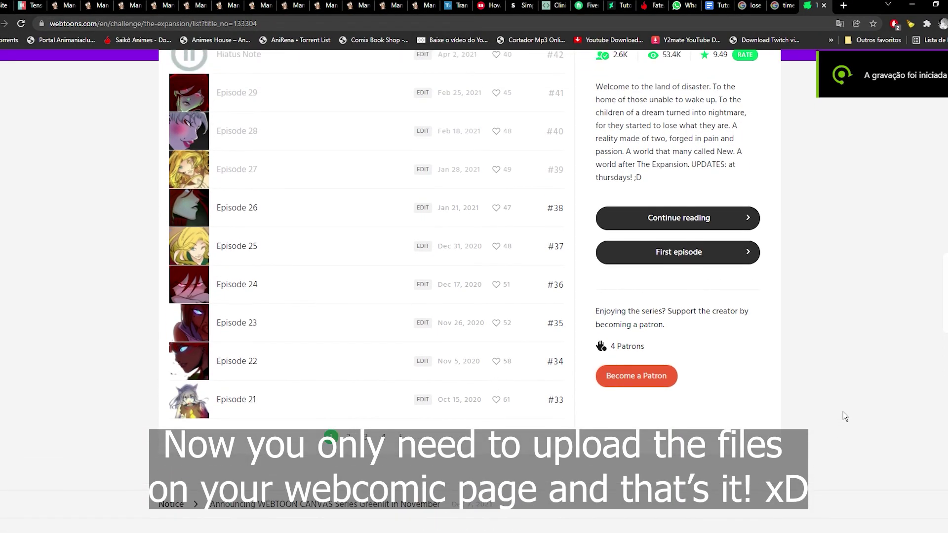
scroll(845, 416, up, 1)
scroll(845, 417, up, 1)
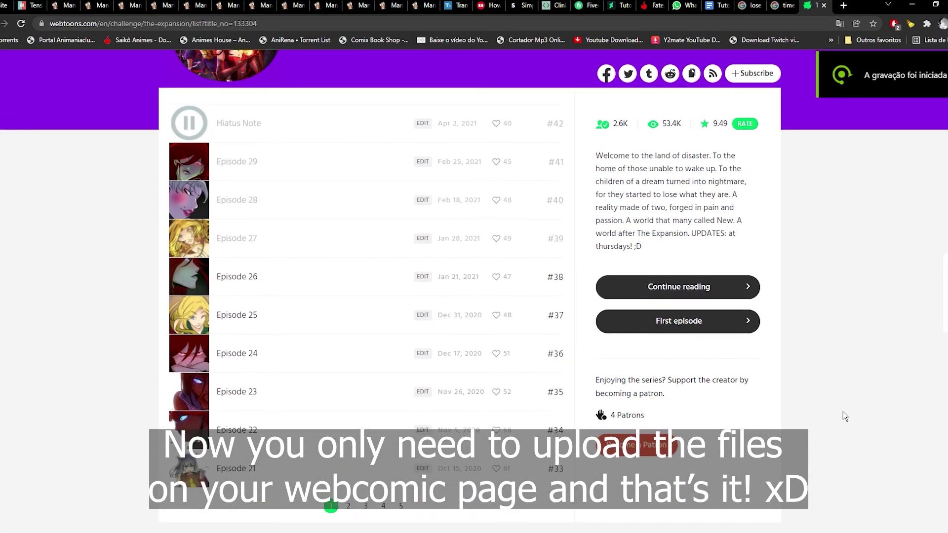
scroll(846, 416, up, 1)
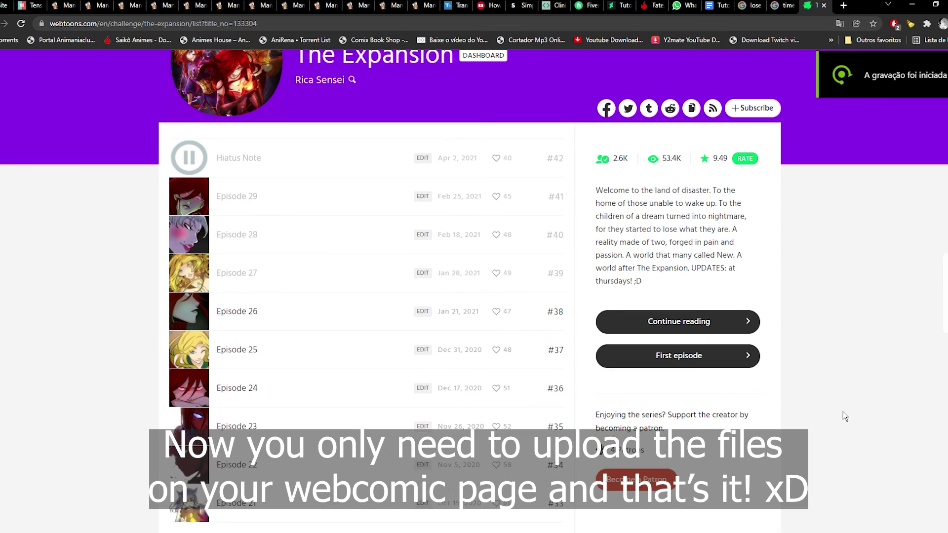
scroll(845, 416, up, 2)
scroll(845, 416, up, 1)
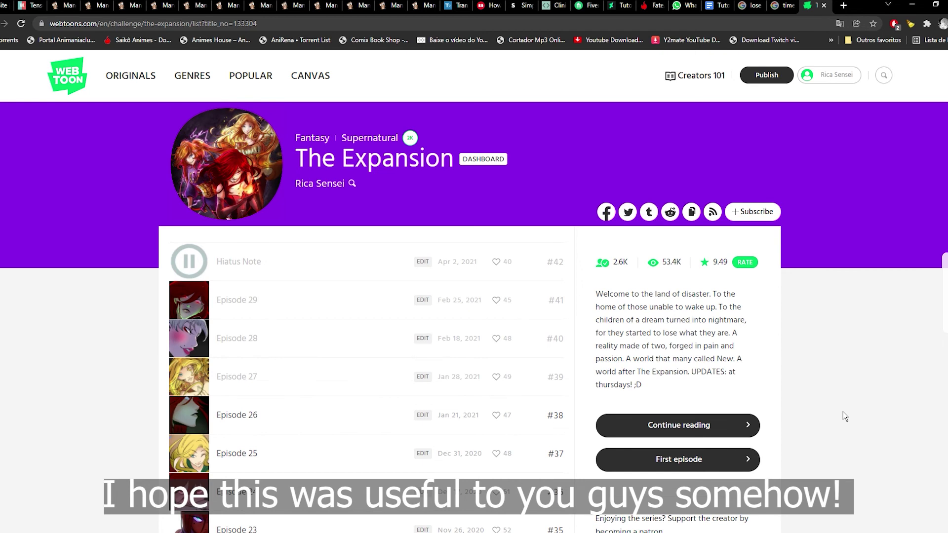